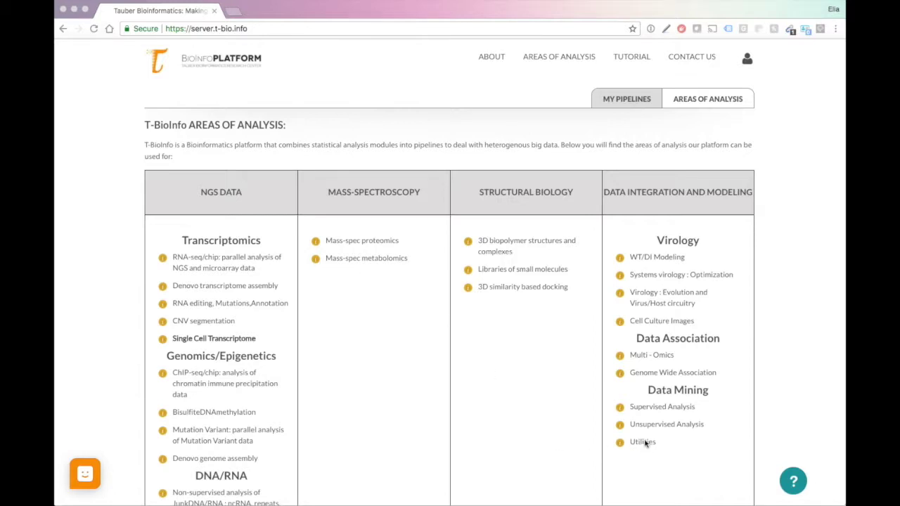
- Start a new Unsupervised Analysis pipeline from Data Mining and open its Upload files panel
{"action": "left_click", "coordinate": [668, 425]}
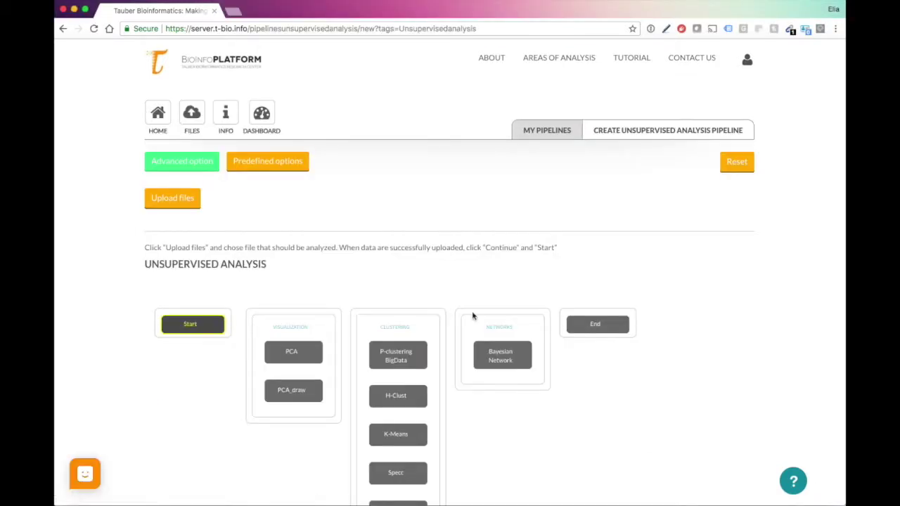
{"action": "scroll", "coordinate": [350, 284], "scroll_direction": "down", "scroll_amount": 3}
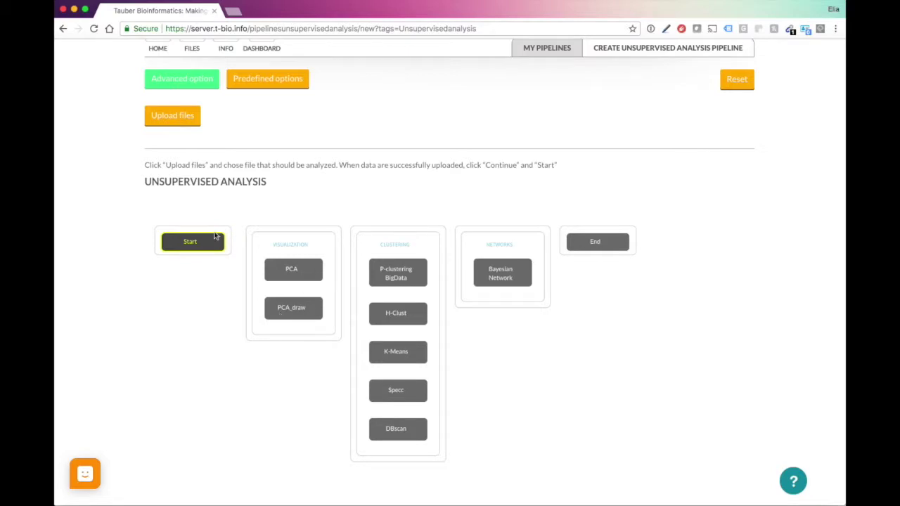
{"action": "left_click", "coordinate": [177, 120]}
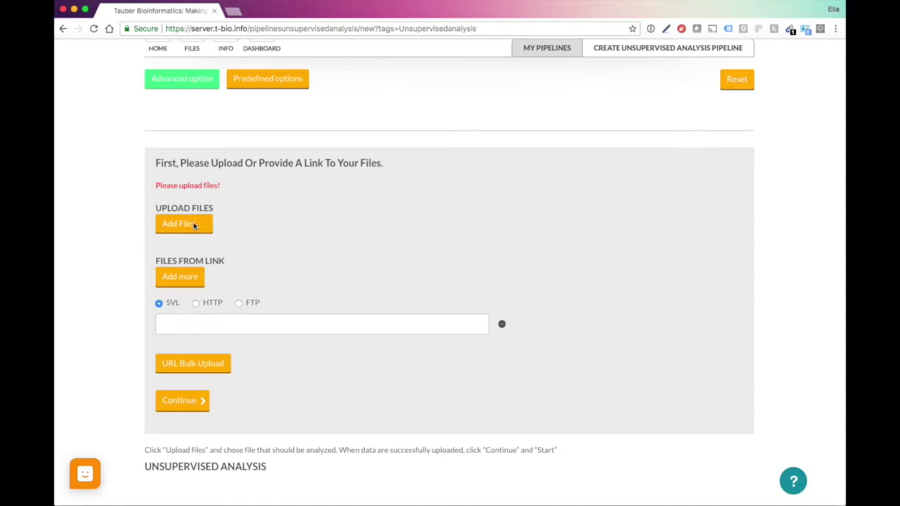
- Browse to files > Workshop_SN_May > 1_InputFiles > Unsupervised15Genes in the file chooser
{"action": "left_click", "coordinate": [194, 225]}
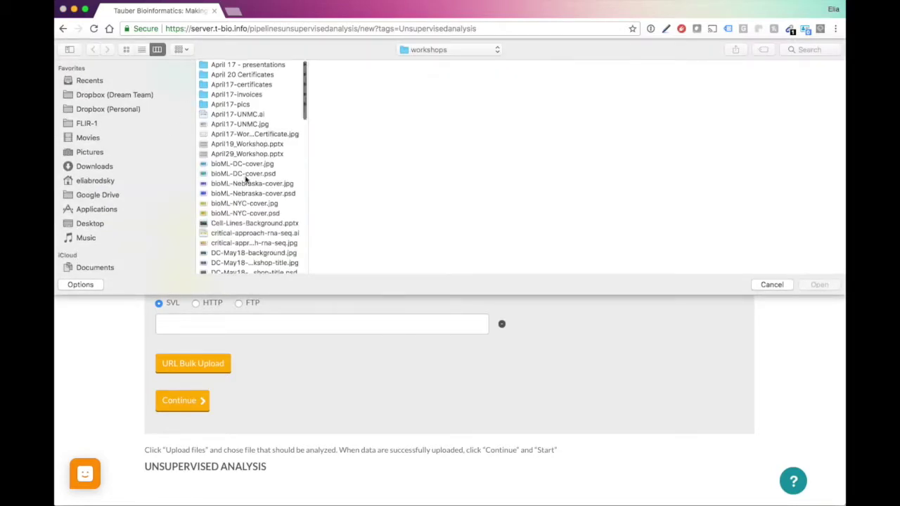
{"action": "scroll", "coordinate": [246, 179], "scroll_direction": "down", "scroll_amount": 6}
{"action": "left_click", "coordinate": [232, 82]}
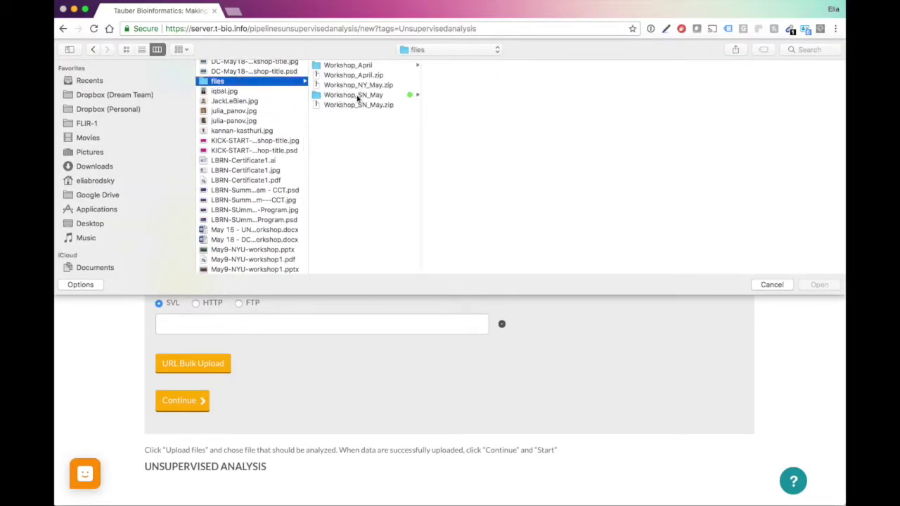
{"action": "left_click", "coordinate": [357, 97]}
{"action": "left_click", "coordinate": [467, 76]}
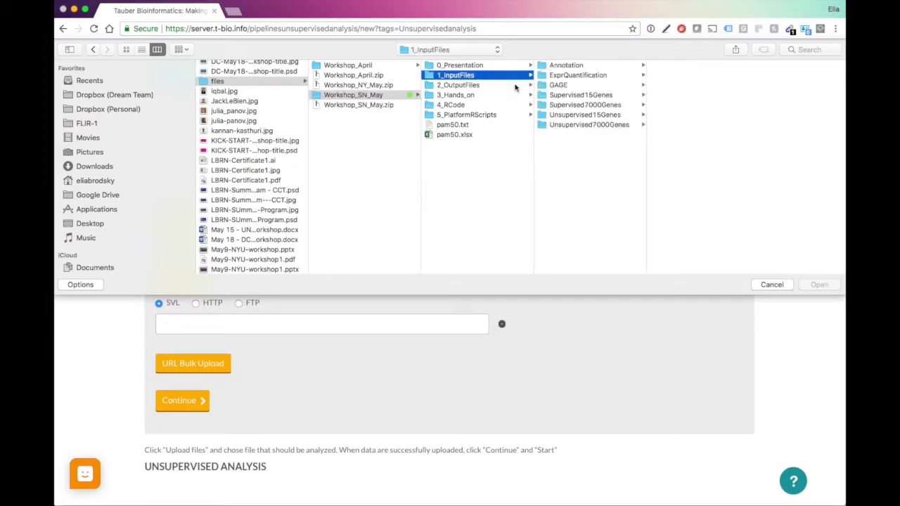
{"action": "left_click", "coordinate": [589, 76]}
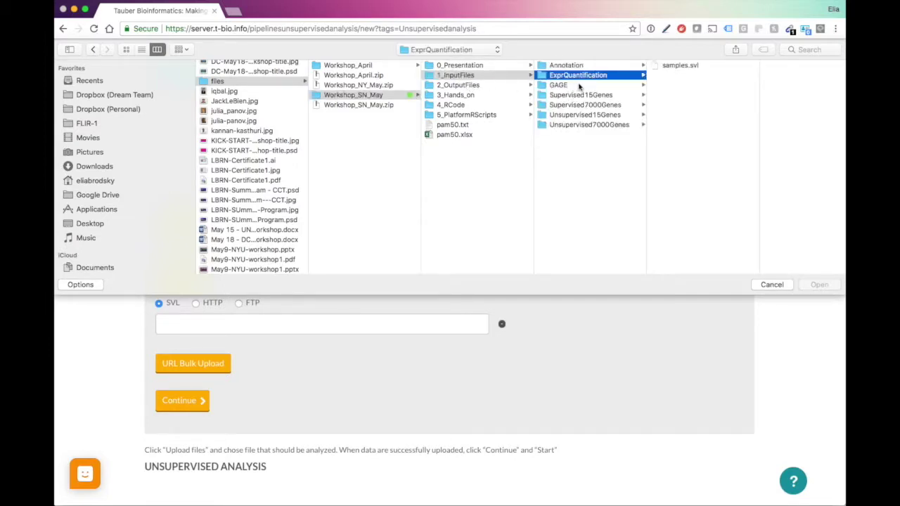
{"action": "left_click", "coordinate": [580, 67]}
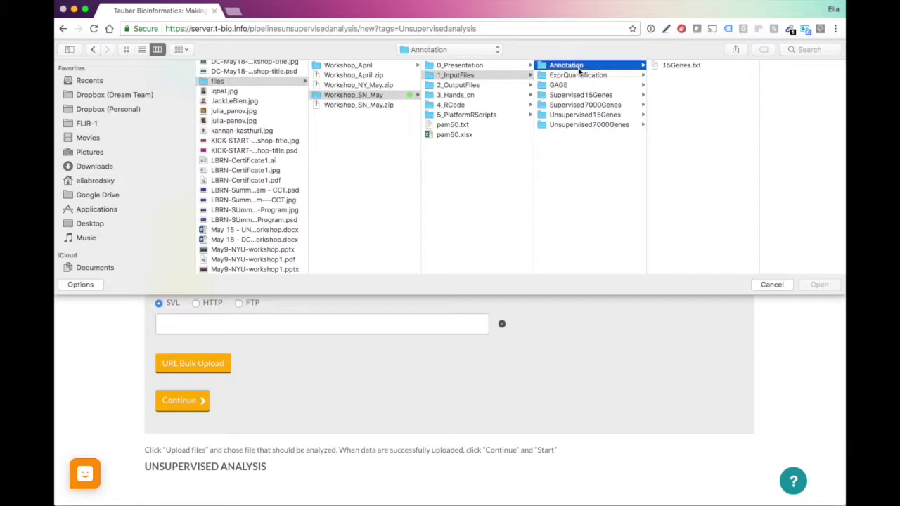
{"action": "left_click", "coordinate": [562, 116]}
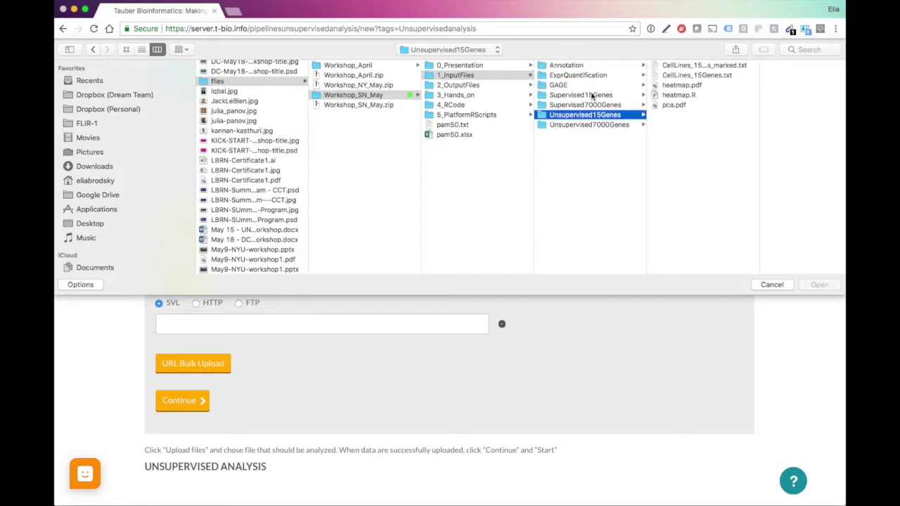
- Select CellLines_15Genes.txt, preview its contents with Quick Look, and confirm it
{"action": "left_click", "coordinate": [703, 75]}
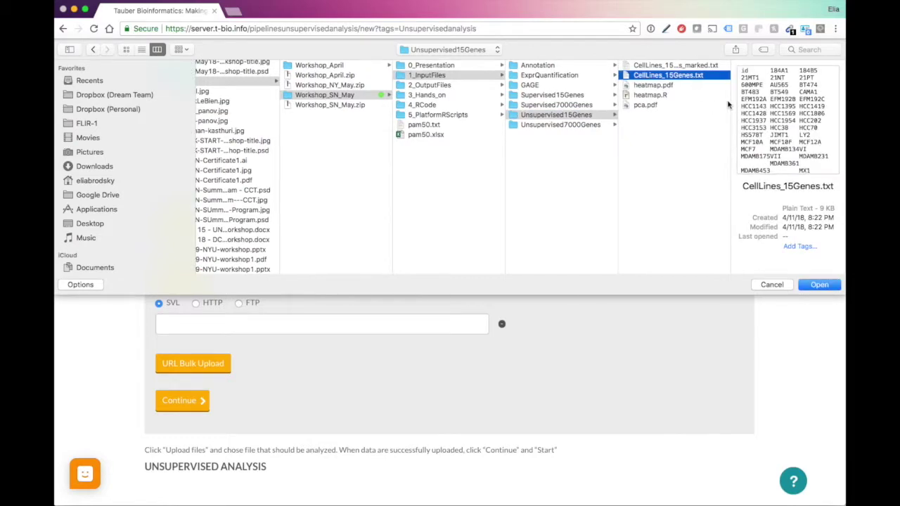
{"action": "key", "text": "space"}
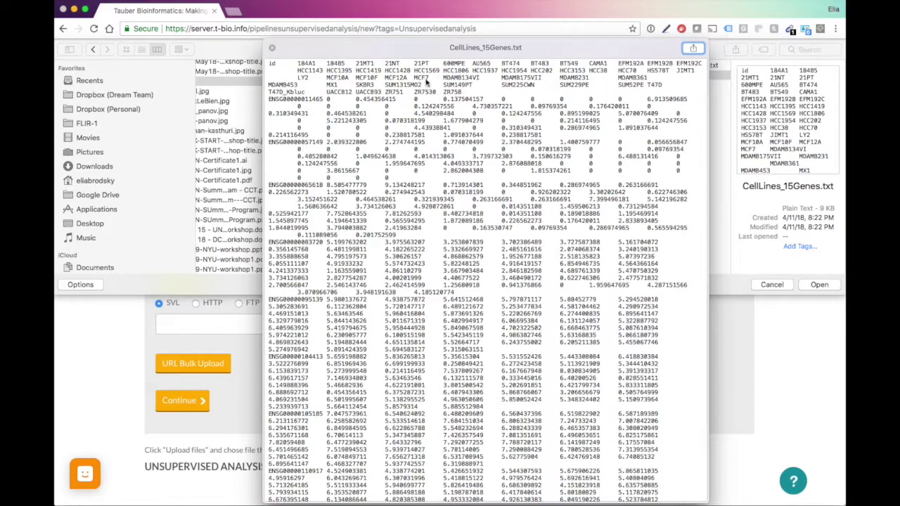
{"action": "key", "text": "space"}
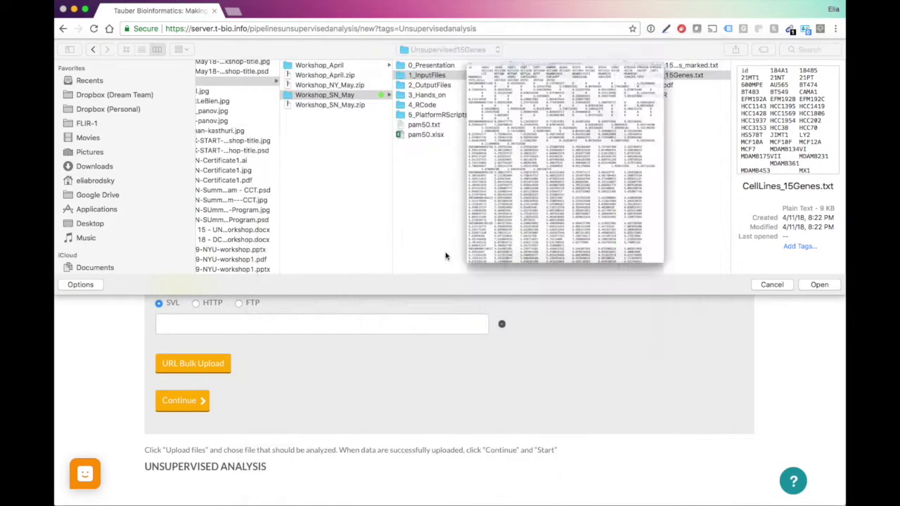
{"action": "left_click", "coordinate": [815, 284]}
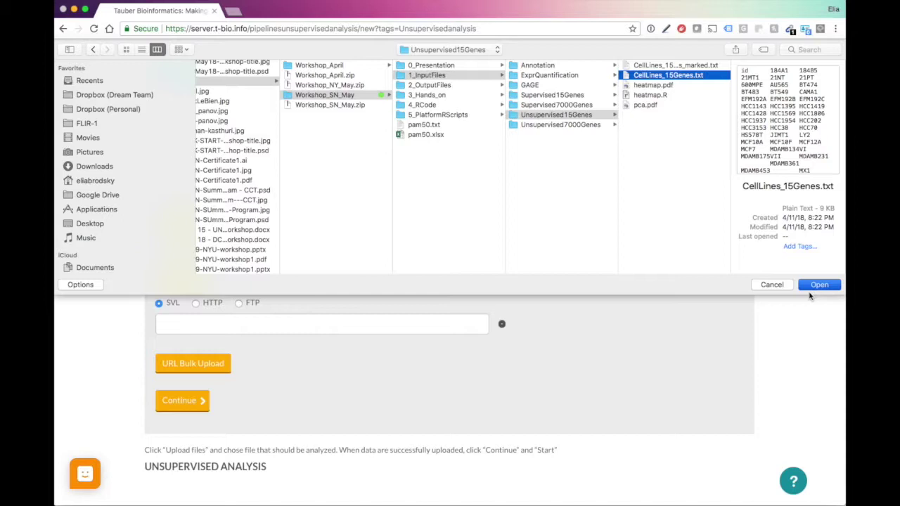
- Upload CellLines_15Genes.txt, continue to the pipeline builder, and begin at the Start step
{"action": "key", "text": "Return"}
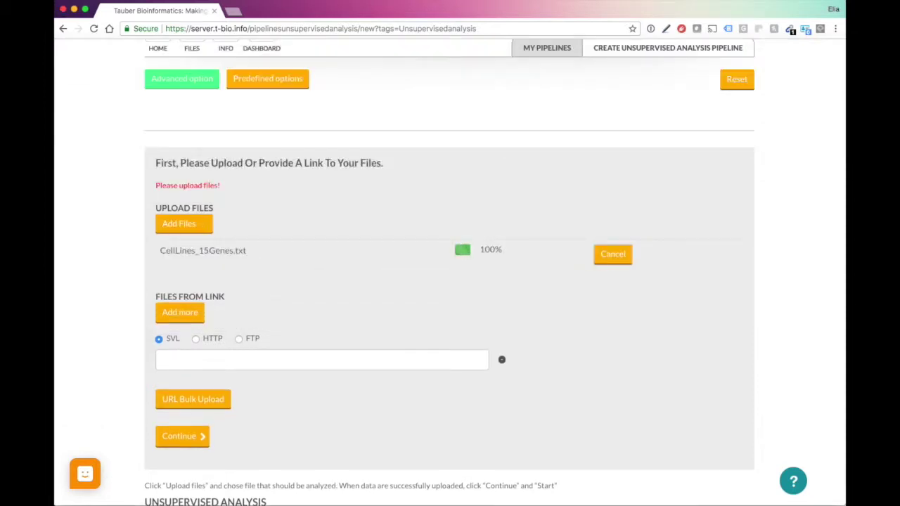
{"action": "scroll", "coordinate": [406, 289], "scroll_direction": "down", "scroll_amount": 5}
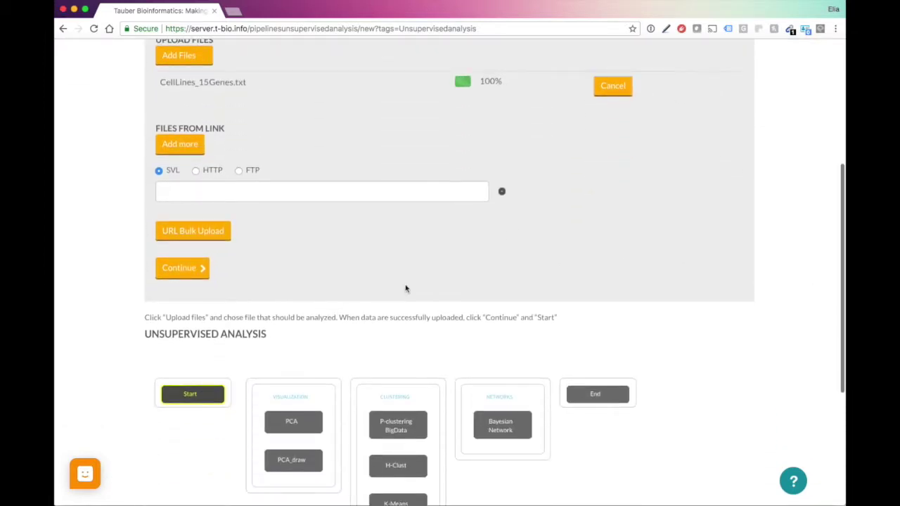
{"action": "left_click", "coordinate": [171, 274]}
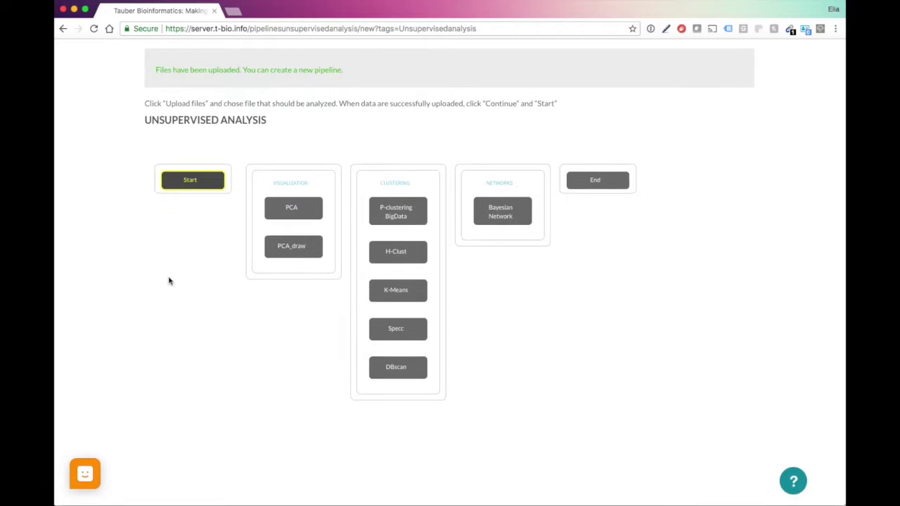
{"action": "left_click", "coordinate": [188, 181]}
{"action": "left_click", "coordinate": [612, 147]}
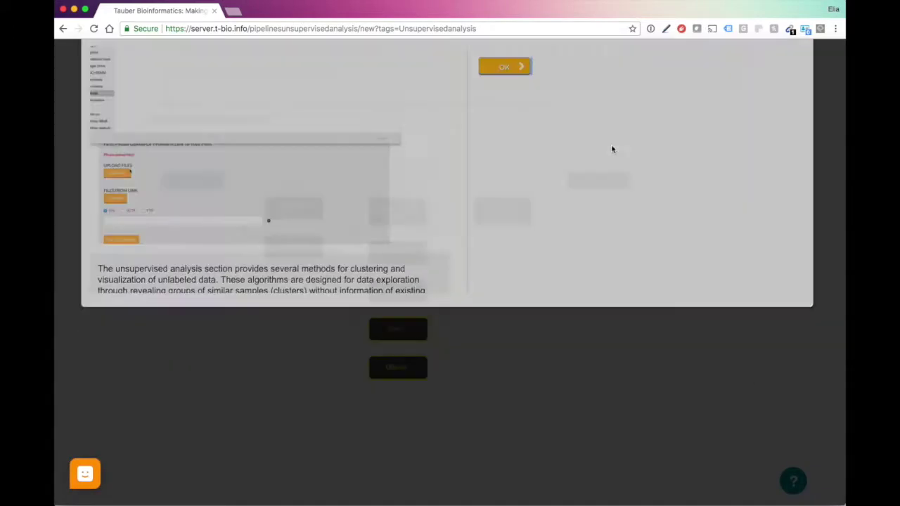
- Add PCA_draw after Start, changing Number Of PCs from 3 to 2, and save
{"action": "left_click", "coordinate": [295, 246]}
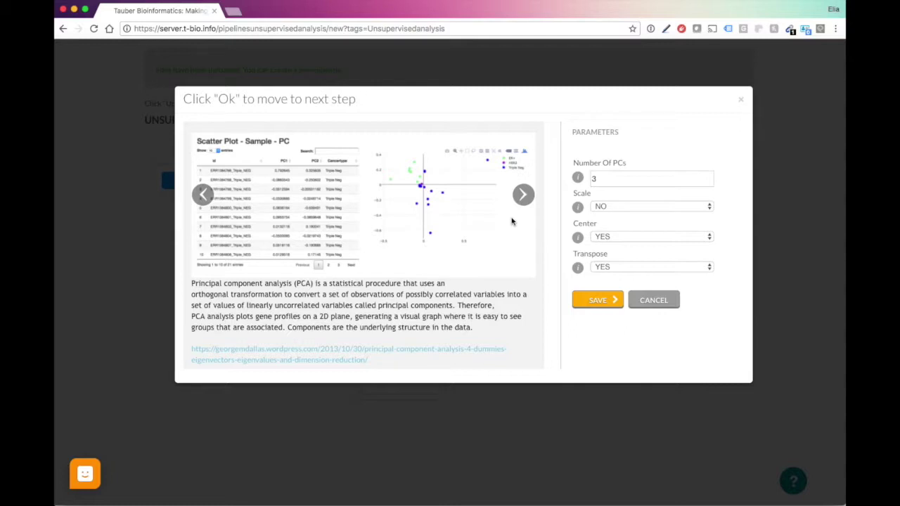
{"action": "double_click", "coordinate": [587, 177]}
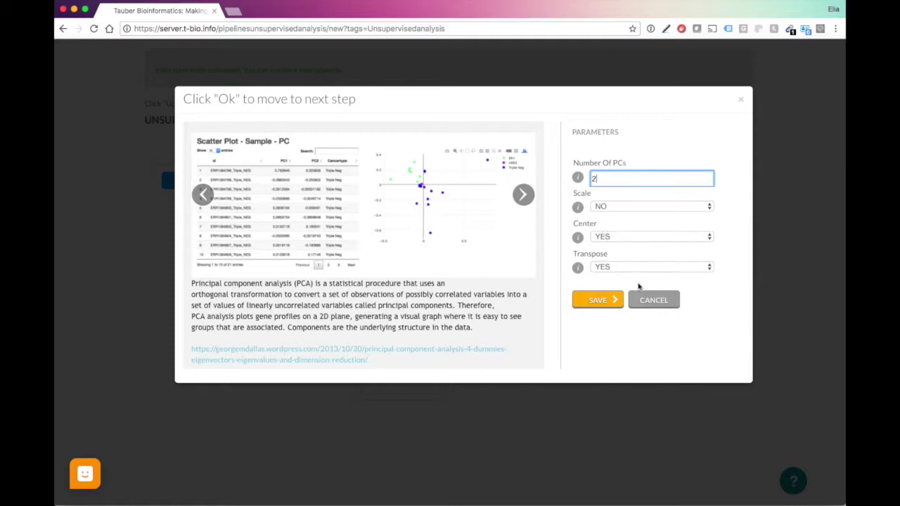
{"action": "left_click", "coordinate": [613, 301]}
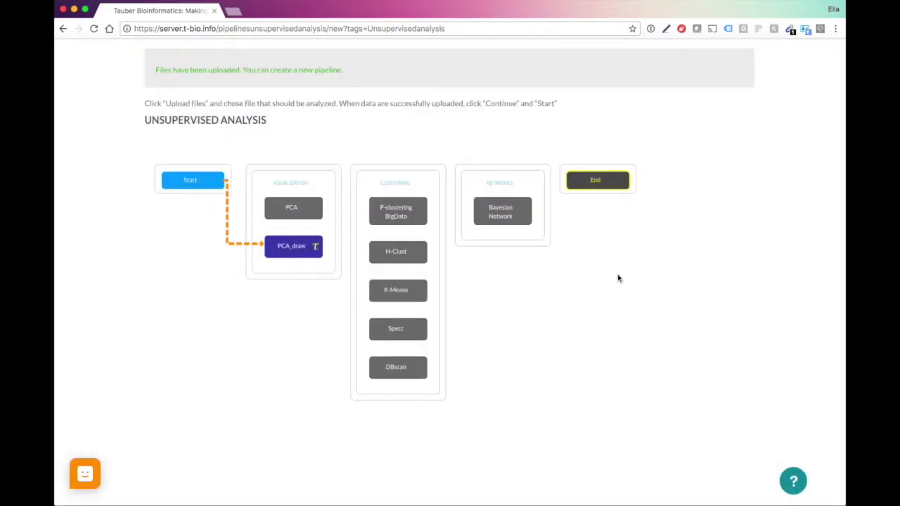
- Link PCA_draw to End, save the pipeline as the user's name plus 'PCA', and run it
{"action": "left_click", "coordinate": [610, 183]}
{"action": "left_click", "coordinate": [600, 179]}
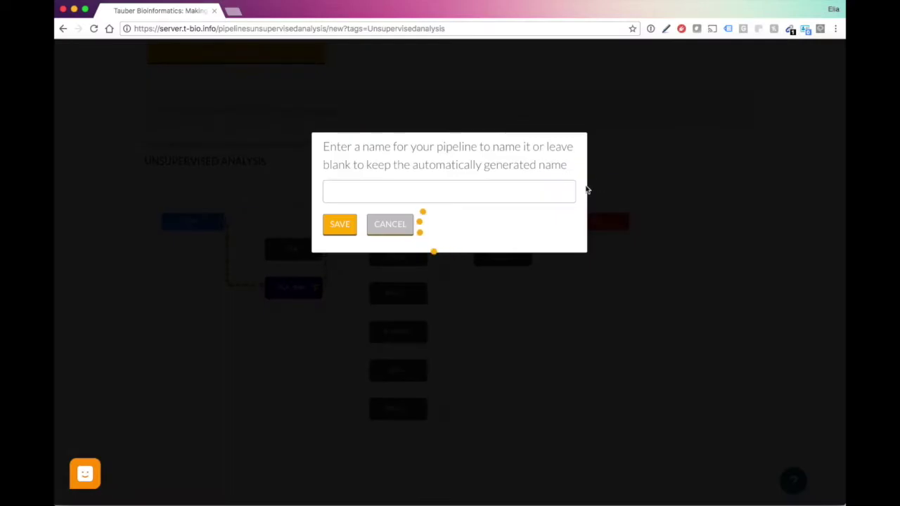
{"action": "left_click", "coordinate": [394, 197]}
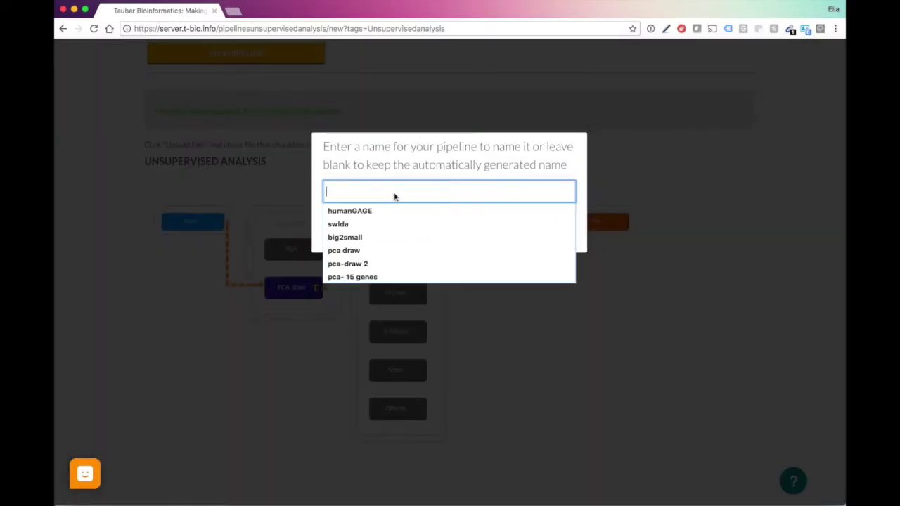
{"action": "type", "text": "Elia PCA"}
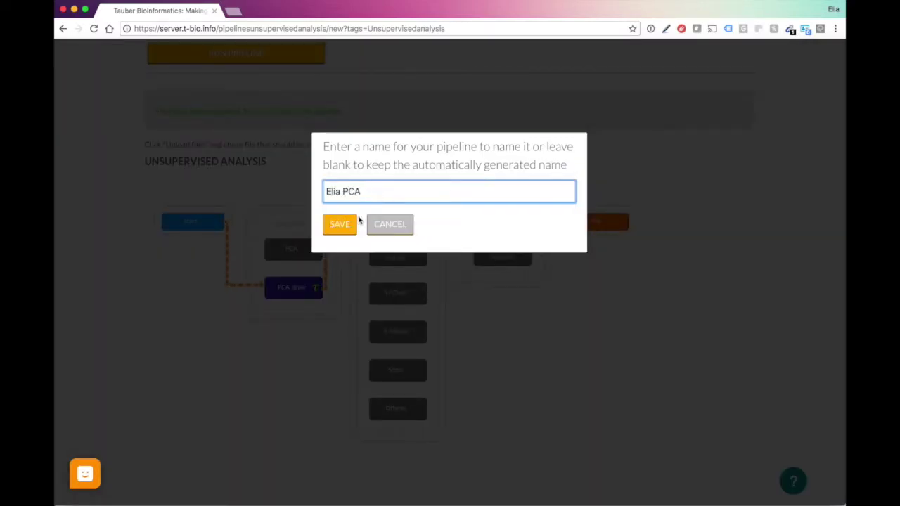
{"action": "left_click", "coordinate": [344, 223]}
{"action": "left_click", "coordinate": [296, 234]}
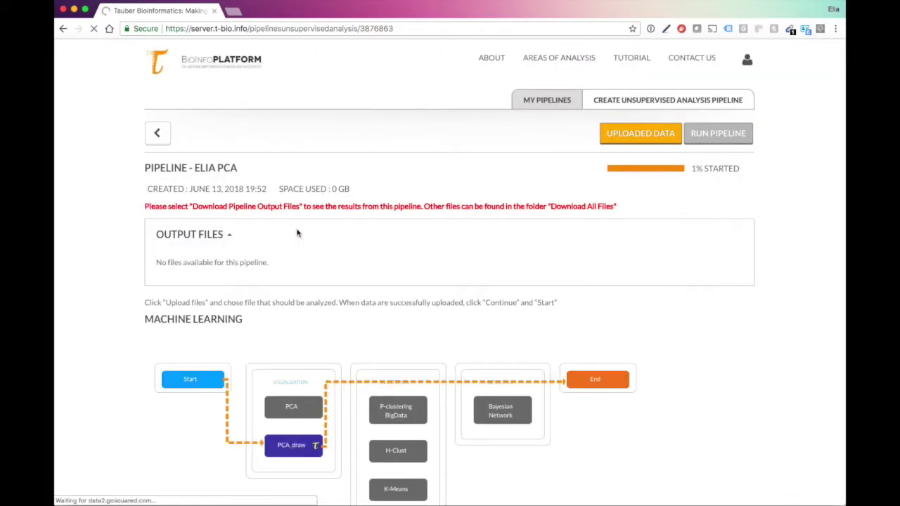
- Scroll through the running pipeline's page, still at 1% with no output files yet
{"action": "scroll", "coordinate": [355, 218], "scroll_direction": "down", "scroll_amount": 2}
{"action": "scroll", "coordinate": [354, 219], "scroll_direction": "down", "scroll_amount": 2}
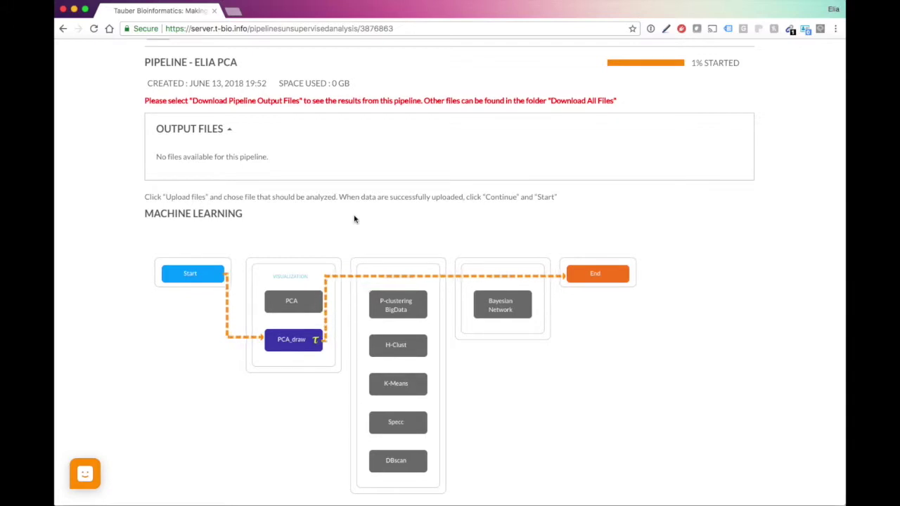
{"action": "scroll", "coordinate": [354, 219], "scroll_direction": "up", "scroll_amount": 4}
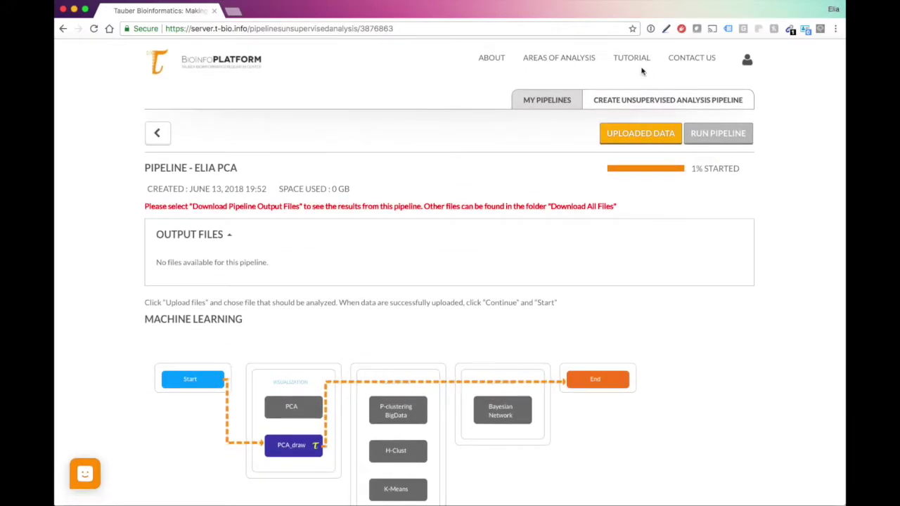
- Return to Areas of Analysis and look over the Utilities pipeline page
{"action": "left_click", "coordinate": [559, 60]}
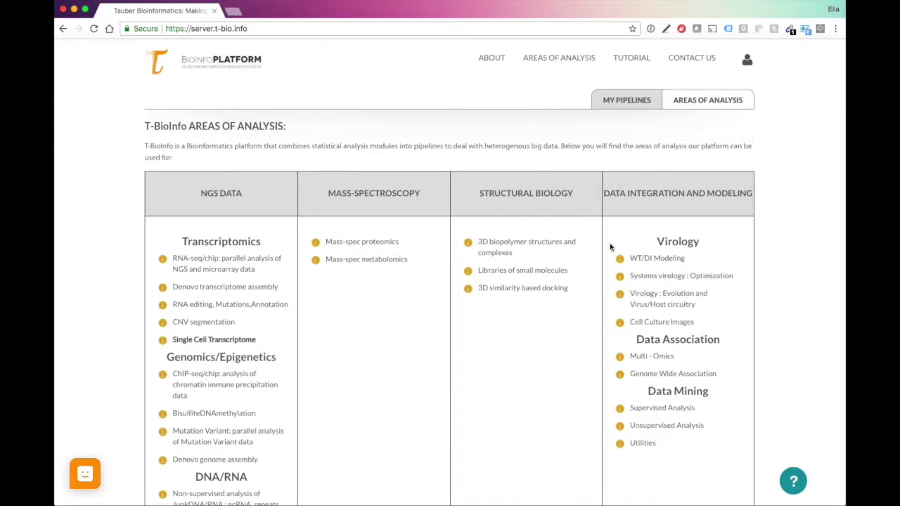
{"action": "scroll", "coordinate": [617, 287], "scroll_direction": "down", "scroll_amount": 3}
{"action": "left_click", "coordinate": [647, 331]}
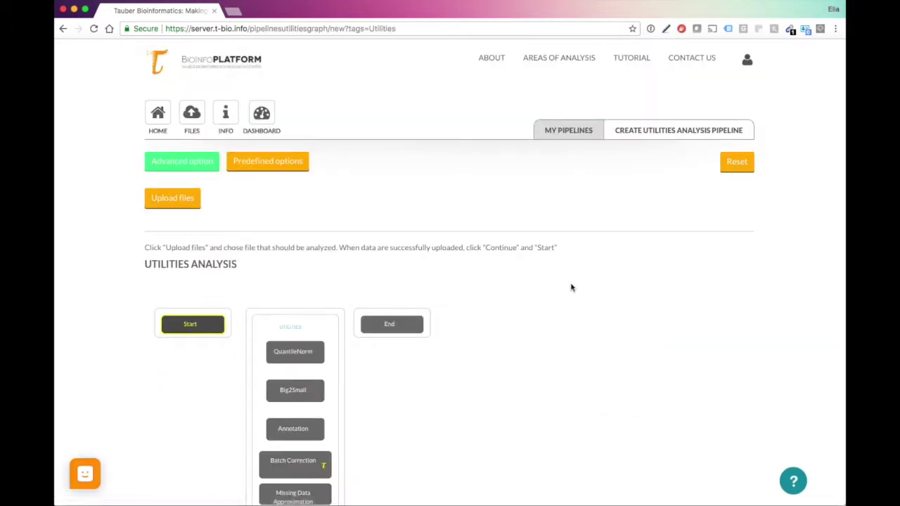
{"action": "scroll", "coordinate": [534, 303], "scroll_direction": "down", "scroll_amount": 3}
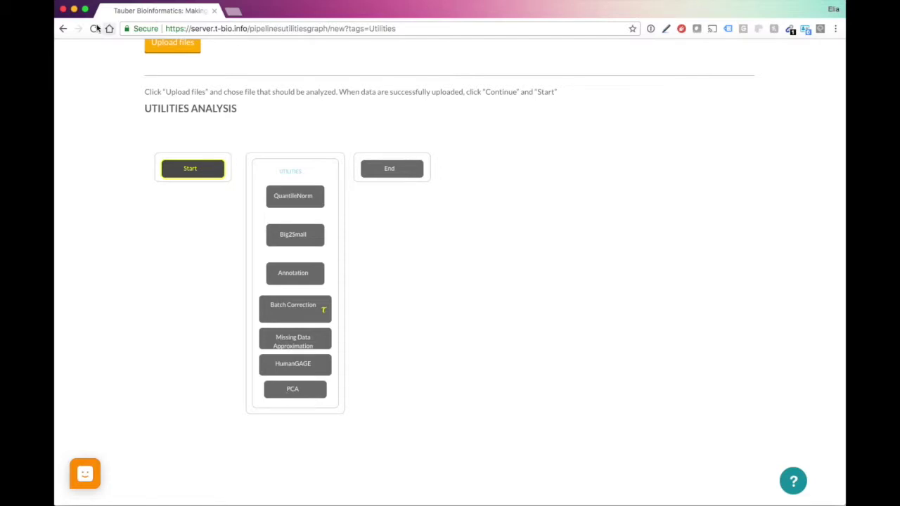
- Browse the Unsupervised Analysis modules, then view My Pipelines showing the PCA run at 33.0%
{"action": "left_click", "coordinate": [63, 28]}
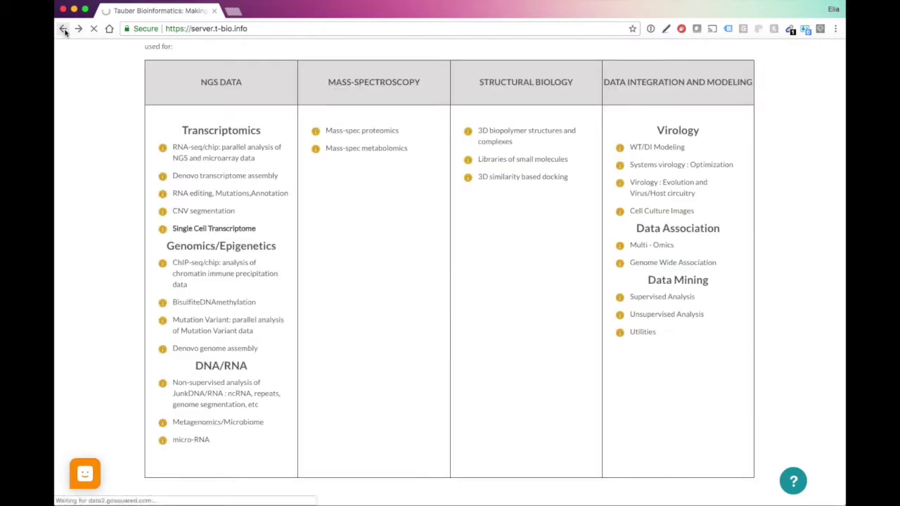
{"action": "left_click", "coordinate": [655, 314]}
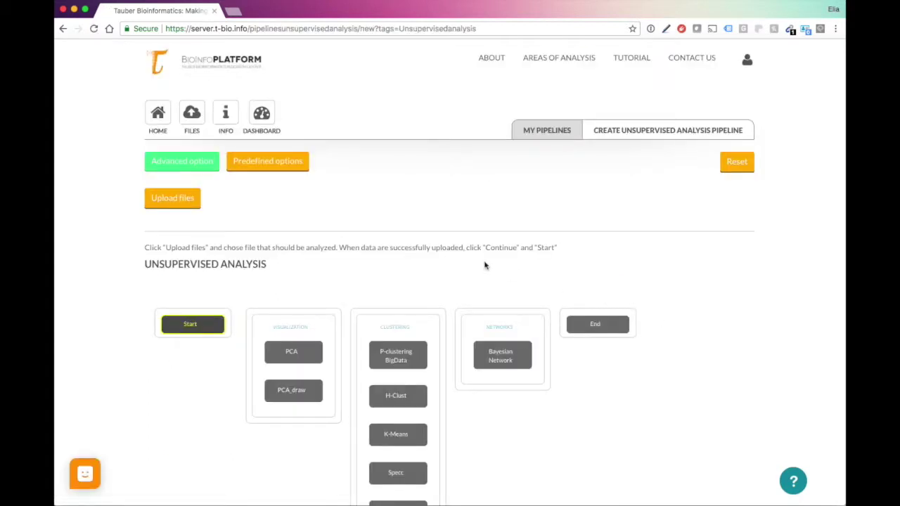
{"action": "scroll", "coordinate": [432, 272], "scroll_direction": "down", "scroll_amount": 3}
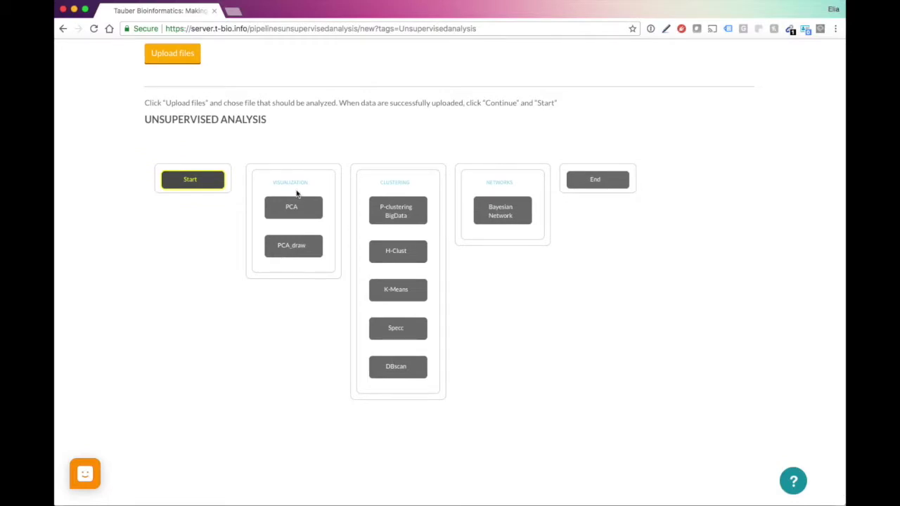
{"action": "scroll", "coordinate": [450, 232], "scroll_direction": "up", "scroll_amount": 3}
{"action": "left_click", "coordinate": [538, 131]}
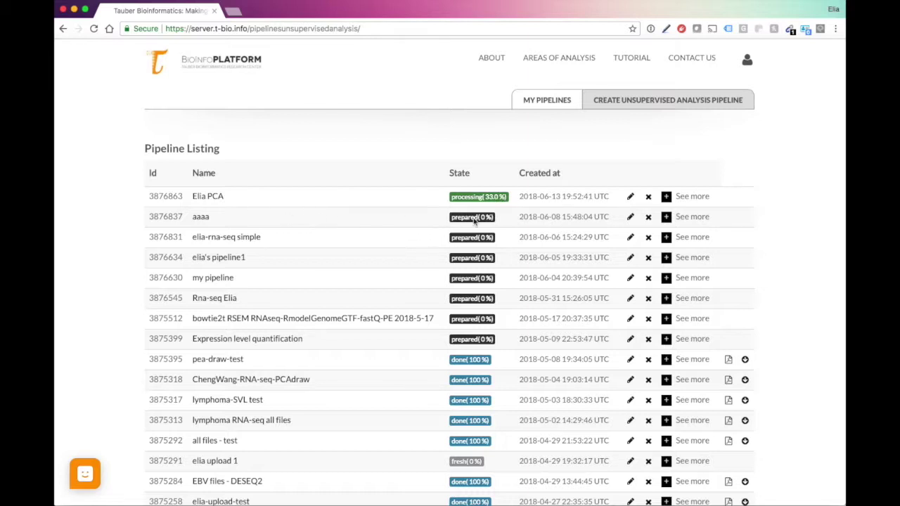
- Glance at the aaaa pipeline, then open the PCA pipeline page at 33.0% processing
{"action": "left_click", "coordinate": [208, 222]}
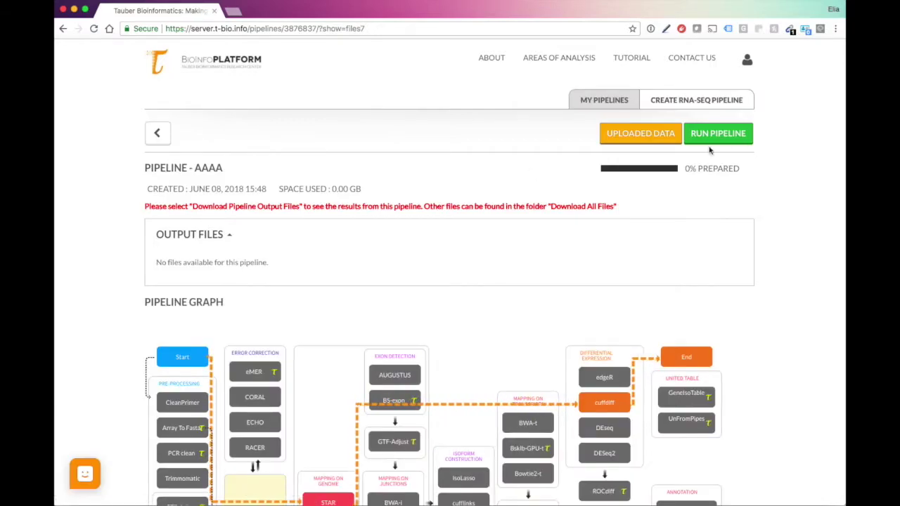
{"action": "left_click", "coordinate": [594, 100]}
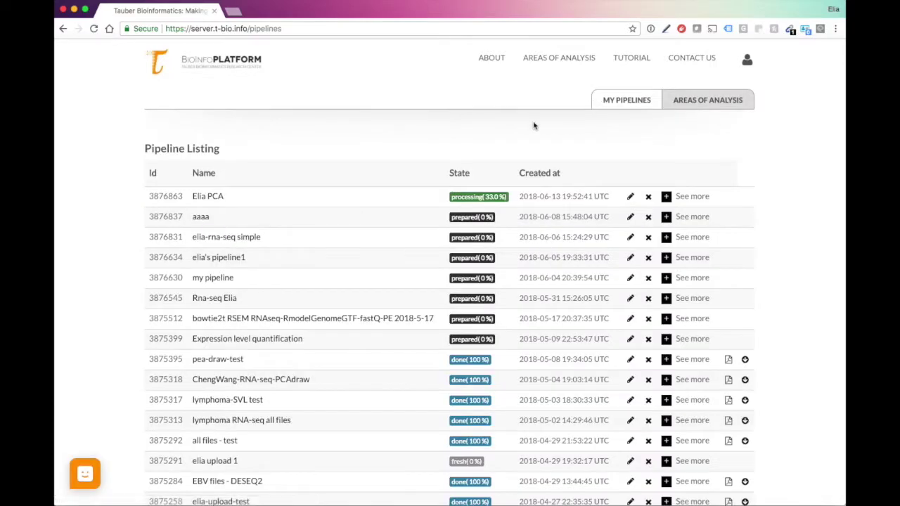
{"action": "left_click", "coordinate": [212, 184]}
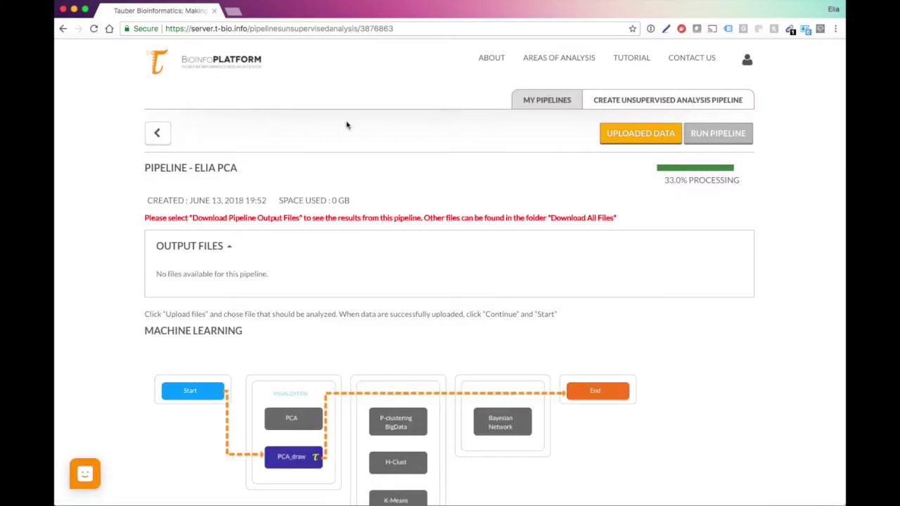
- Reload the PCA pipeline page until it shows 100% DONE with output folders available
{"action": "scroll", "coordinate": [408, 126], "scroll_direction": "down", "scroll_amount": 3}
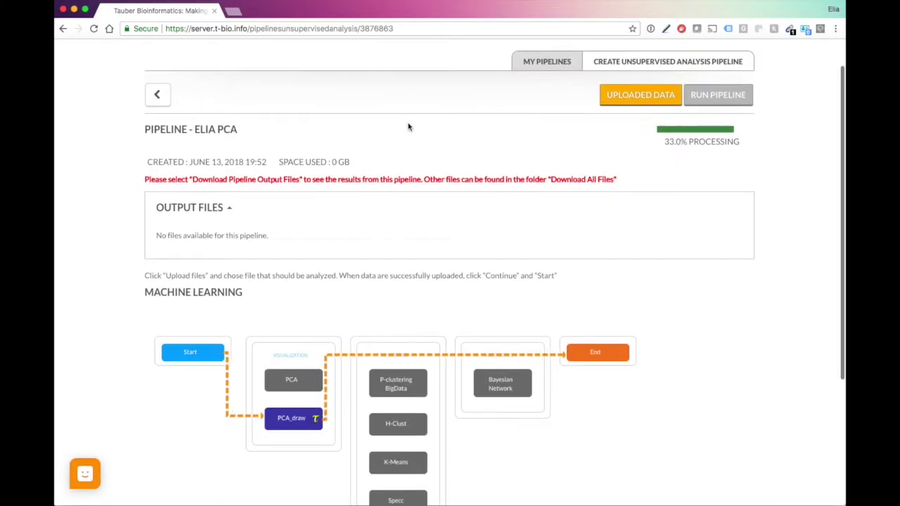
{"action": "scroll", "coordinate": [408, 127], "scroll_direction": "up", "scroll_amount": 3}
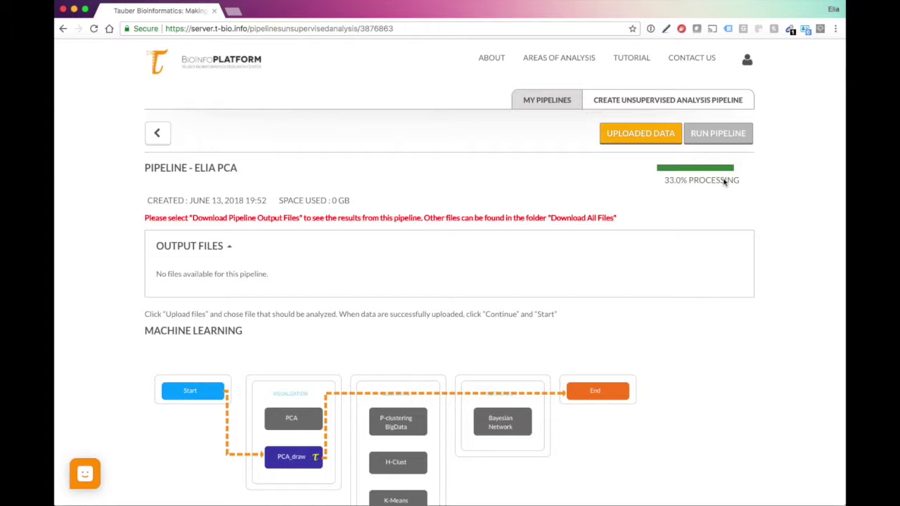
{"action": "scroll", "coordinate": [625, 205], "scroll_direction": "down", "scroll_amount": 2}
{"action": "scroll", "coordinate": [625, 205], "scroll_direction": "up", "scroll_amount": 2}
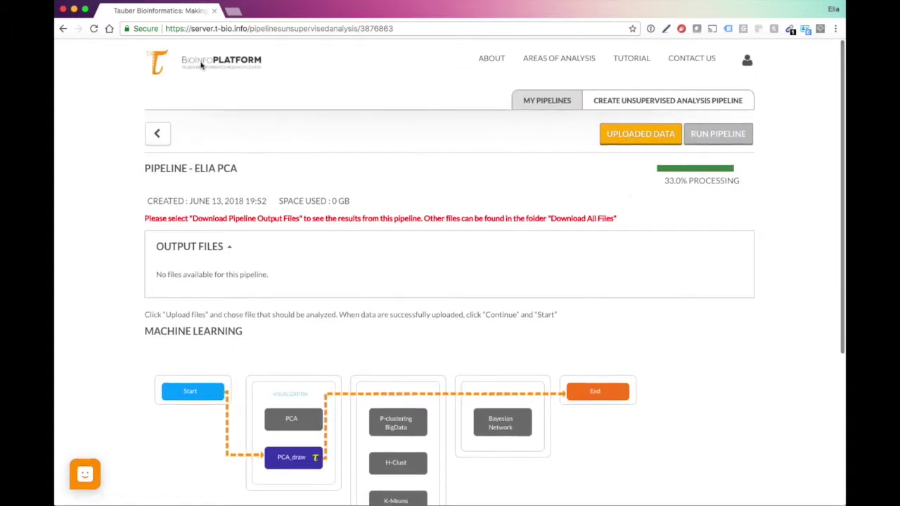
{"action": "left_click", "coordinate": [94, 29]}
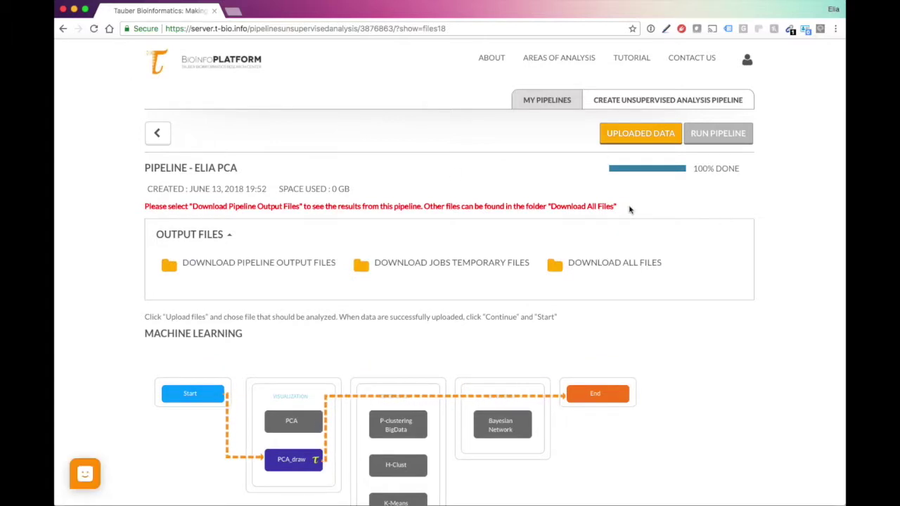
{"action": "scroll", "coordinate": [699, 211], "scroll_direction": "down", "scroll_amount": 5}
{"action": "scroll", "coordinate": [699, 211], "scroll_direction": "up", "scroll_amount": 3}
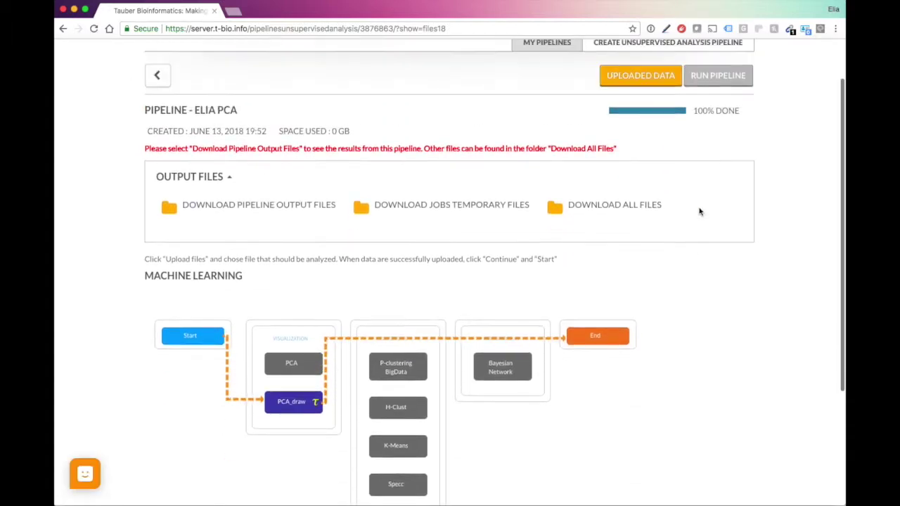
- Open PCA_plots.pdf from the pipeline output files to view the PC1 vs PC2 scatter
{"action": "left_click", "coordinate": [246, 203]}
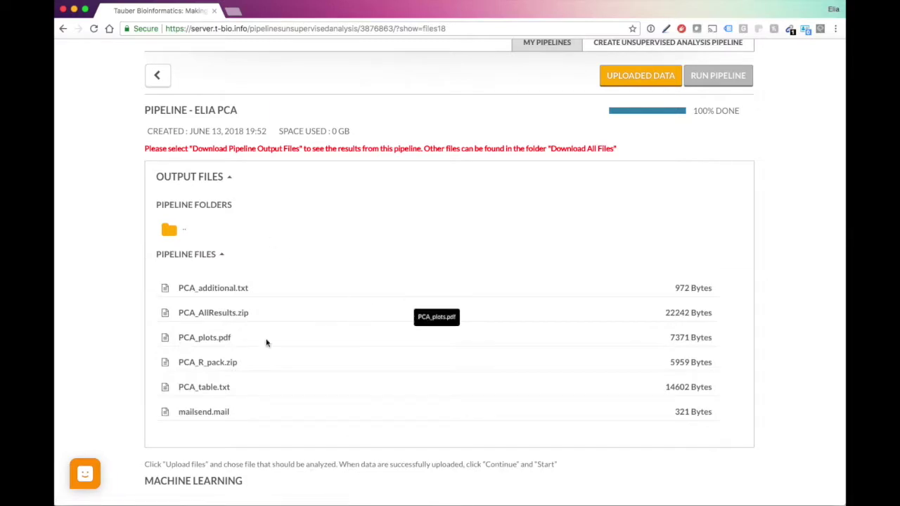
{"action": "left_click", "coordinate": [203, 340]}
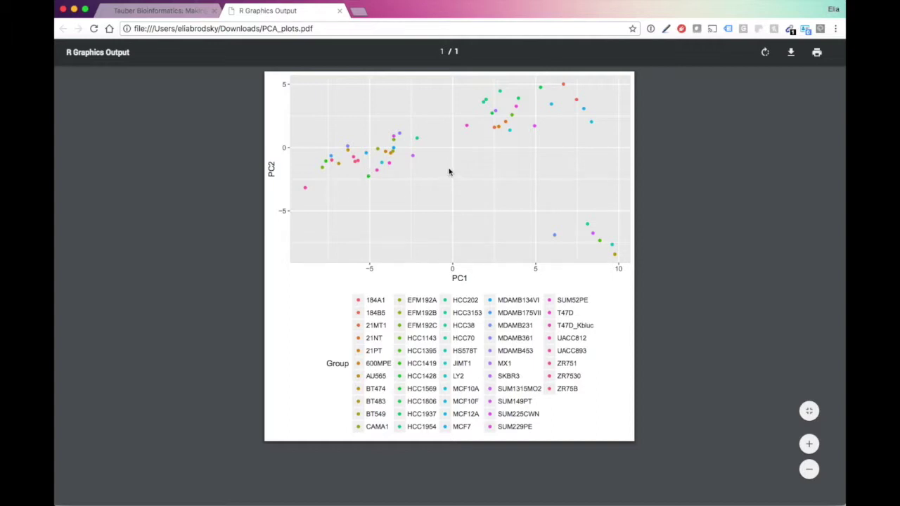
- Start a new Unsupervised Analysis pipeline from the Areas of Analysis overview
{"action": "left_click", "coordinate": [169, 11]}
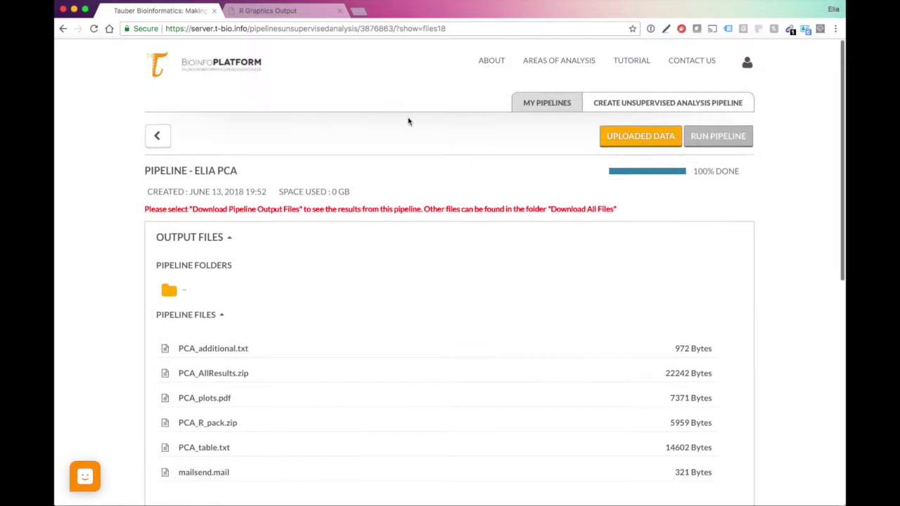
{"action": "scroll", "coordinate": [415, 116], "scroll_direction": "down", "scroll_amount": 1}
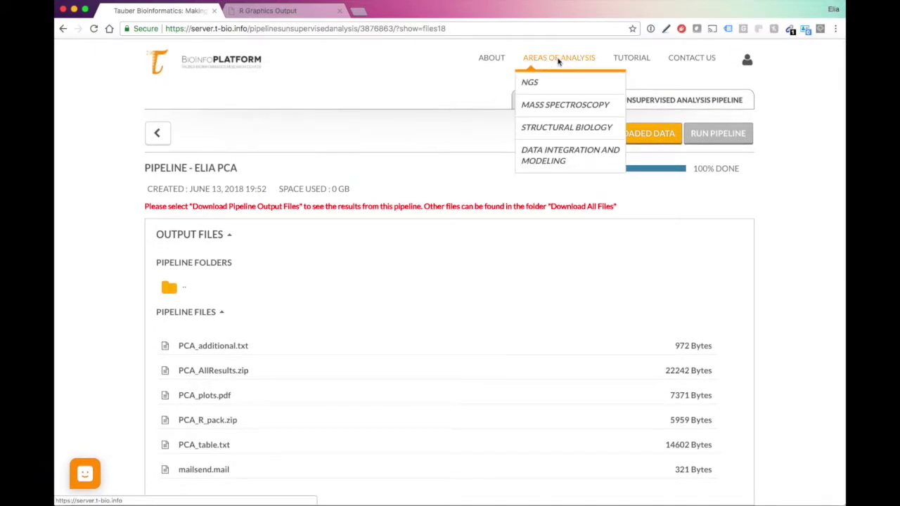
{"action": "left_click", "coordinate": [558, 61]}
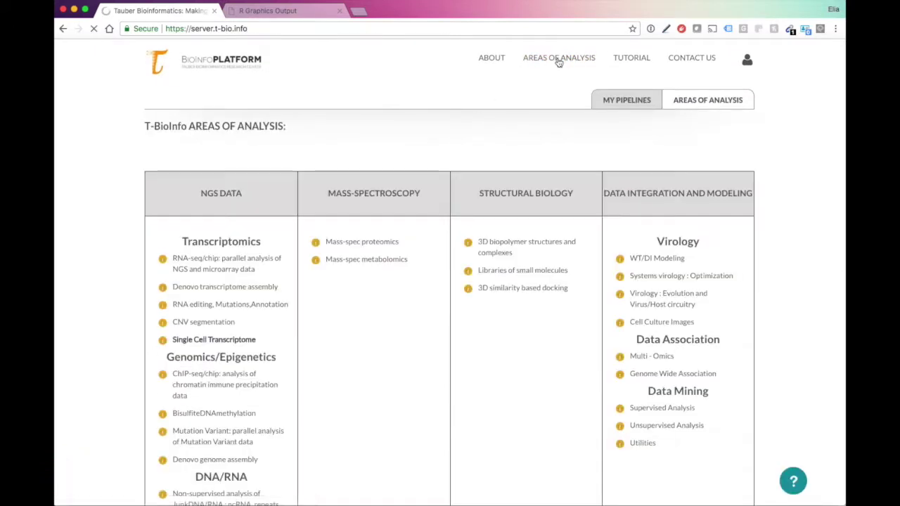
{"action": "left_click", "coordinate": [668, 426]}
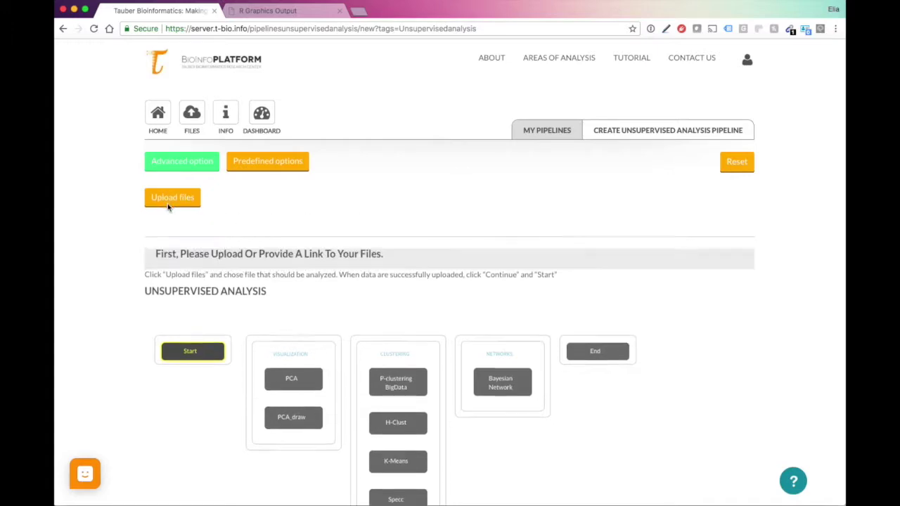
- Select CellLines_15Genes_marked.txt from local files for upload and preview its contents
{"action": "left_click", "coordinate": [168, 203]}
{"action": "left_click", "coordinate": [183, 304]}
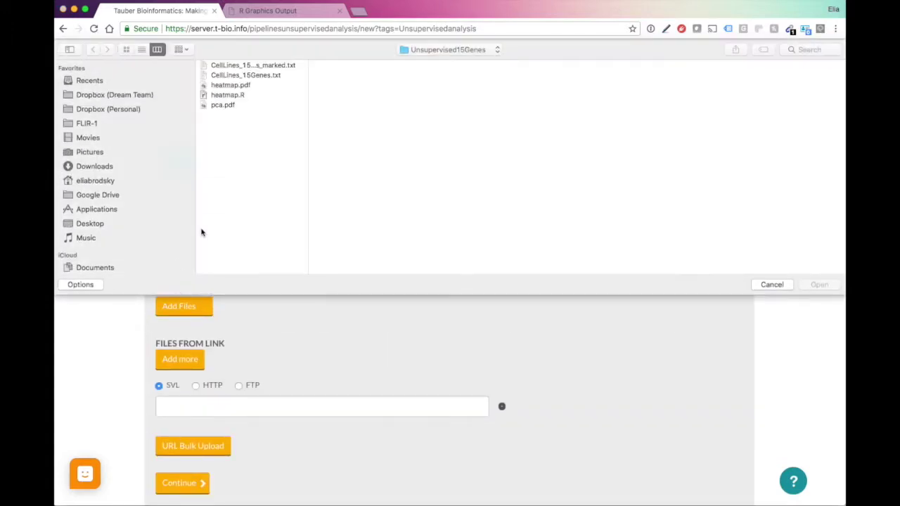
{"action": "left_click", "coordinate": [250, 65]}
{"action": "key", "text": "space"}
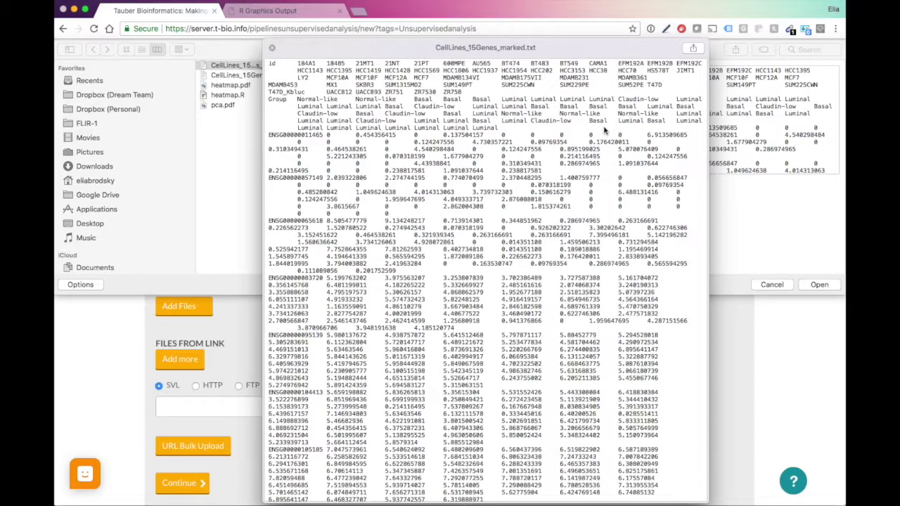
{"action": "key", "text": "space"}
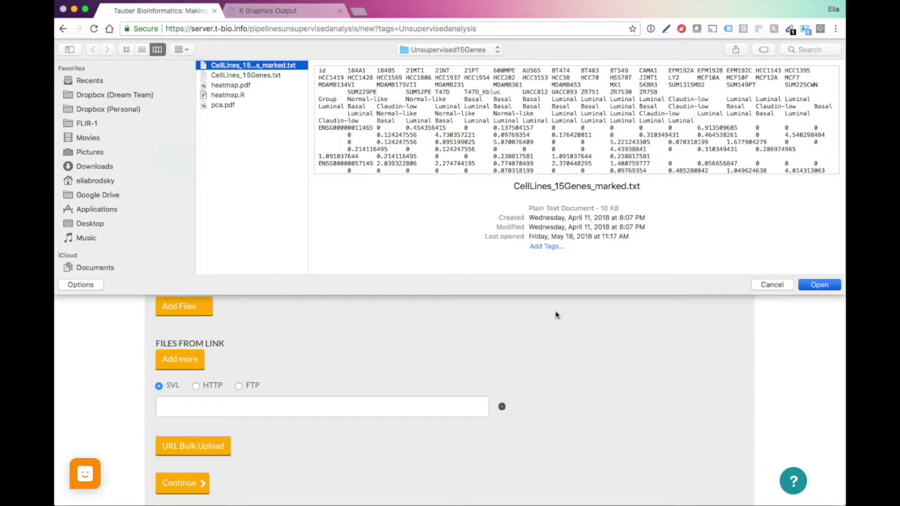
- Upload CellLines_15Genes_marked.txt and move on to the pipeline steps
{"action": "key", "text": "Return"}
{"action": "scroll", "coordinate": [450, 267], "scroll_direction": "down", "scroll_amount": 5}
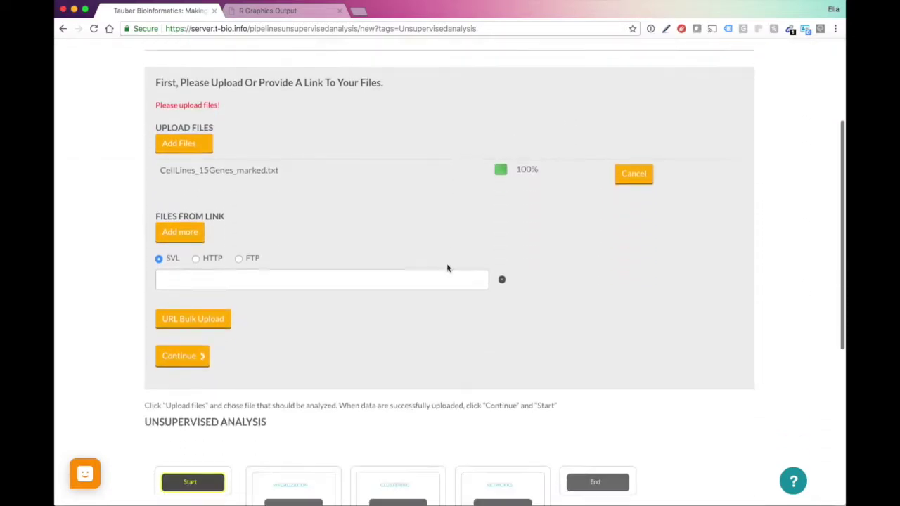
{"action": "left_click", "coordinate": [184, 334]}
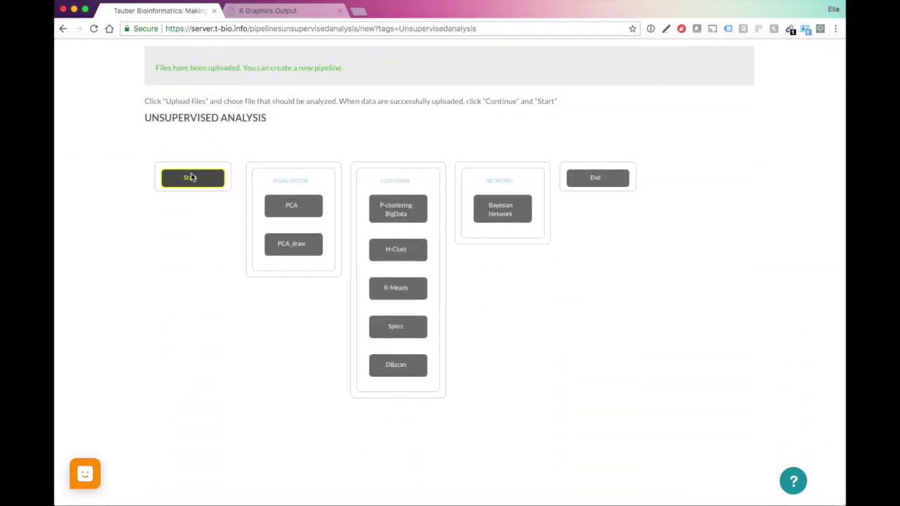
- Build the pipeline Start → PCA_draw → End, saving PCA_draw's default settings
{"action": "left_click", "coordinate": [190, 178]}
{"action": "left_click", "coordinate": [599, 143]}
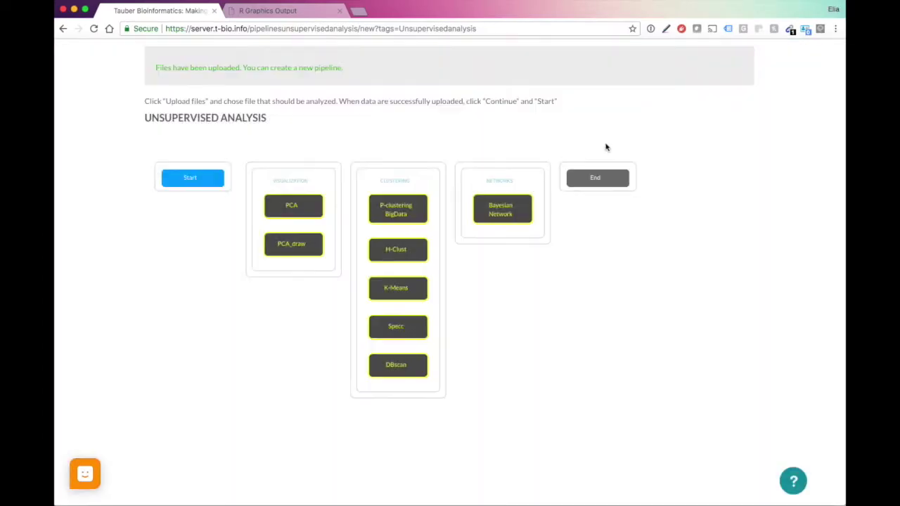
{"action": "left_click", "coordinate": [291, 245]}
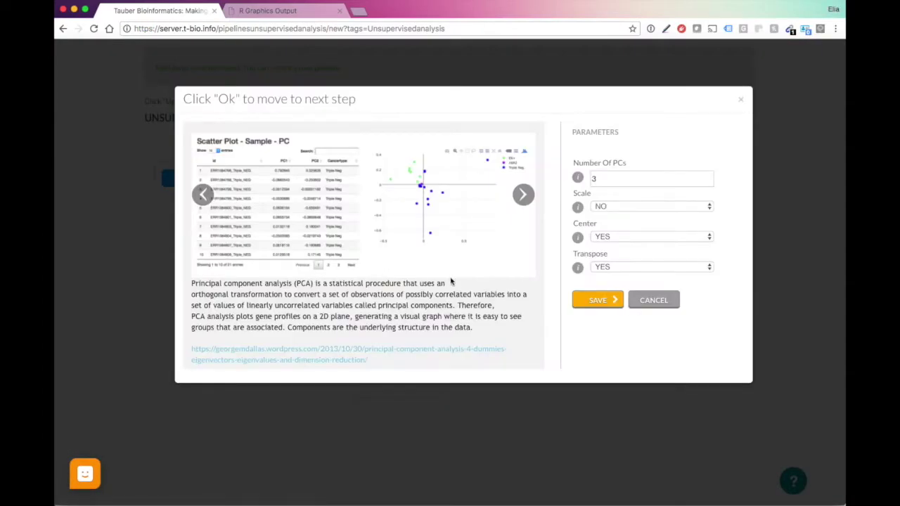
{"action": "left_click", "coordinate": [603, 301]}
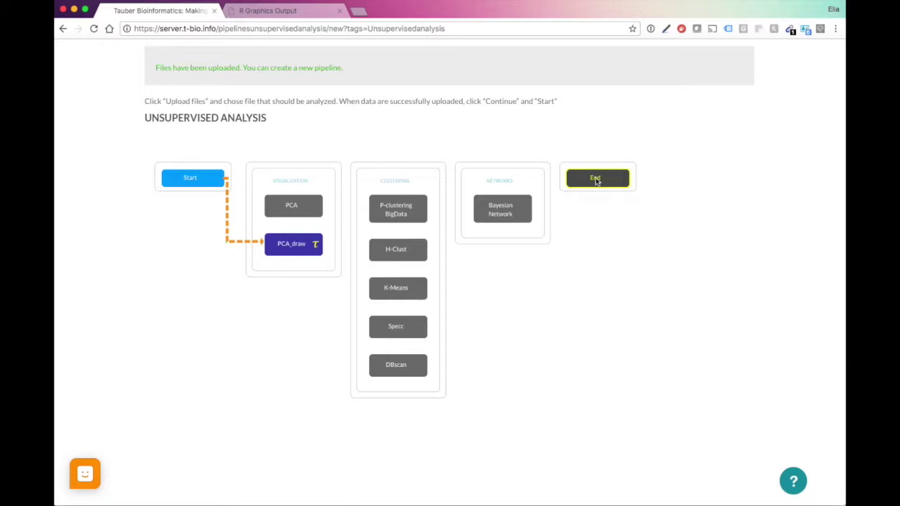
{"action": "left_click", "coordinate": [595, 179]}
- Name the pipeline with a name ending in 'PCA - annotated', save it, and run it
{"action": "left_click", "coordinate": [596, 178]}
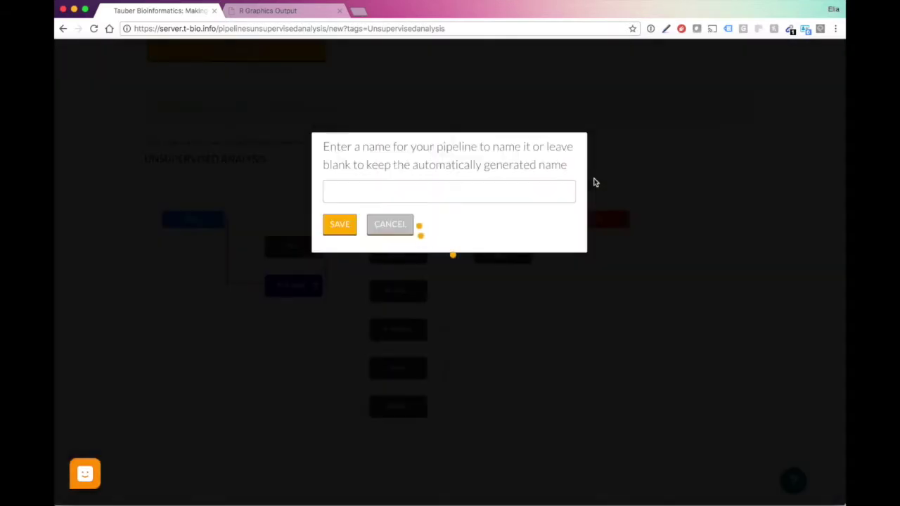
{"action": "left_click", "coordinate": [368, 194]}
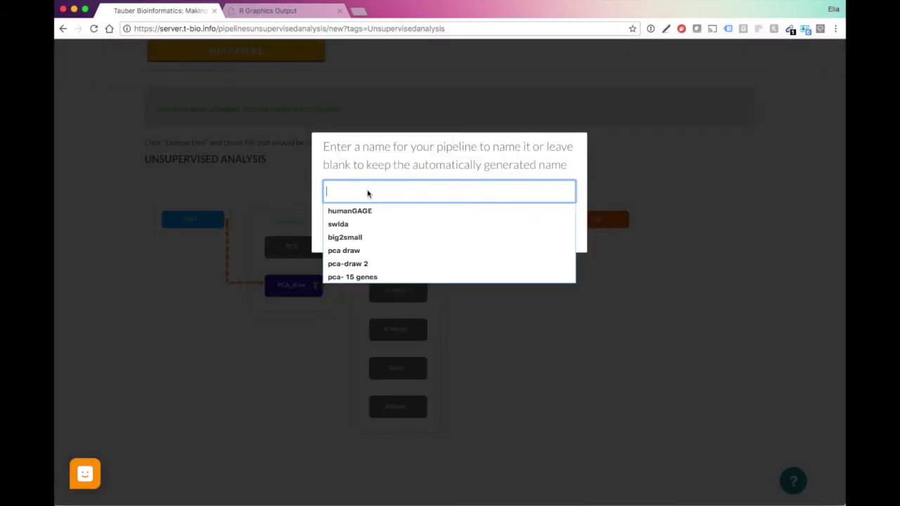
{"action": "type", "text": "Elia PCA"}
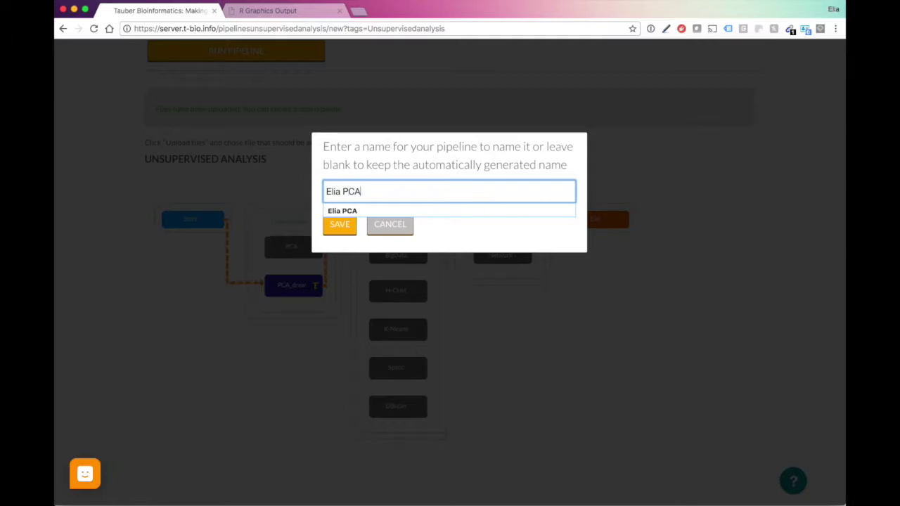
{"action": "type", "text": " - annotate"}
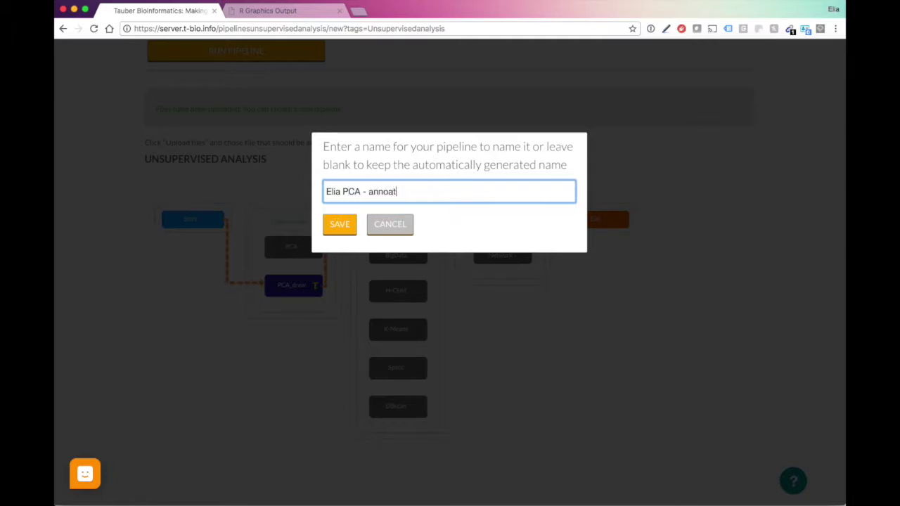
{"action": "double_click", "coordinate": [389, 192]}
{"action": "type", "text": "annota"}
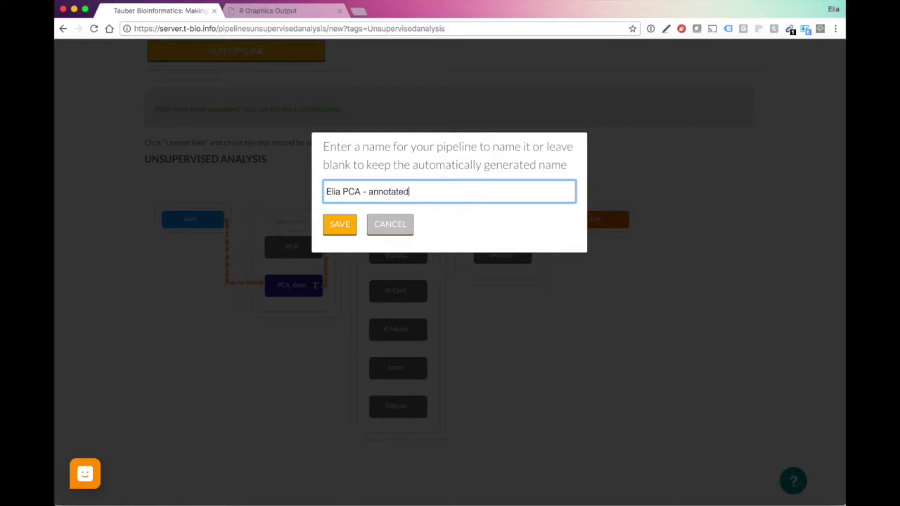
{"action": "left_click", "coordinate": [356, 226]}
{"action": "left_click", "coordinate": [291, 232]}
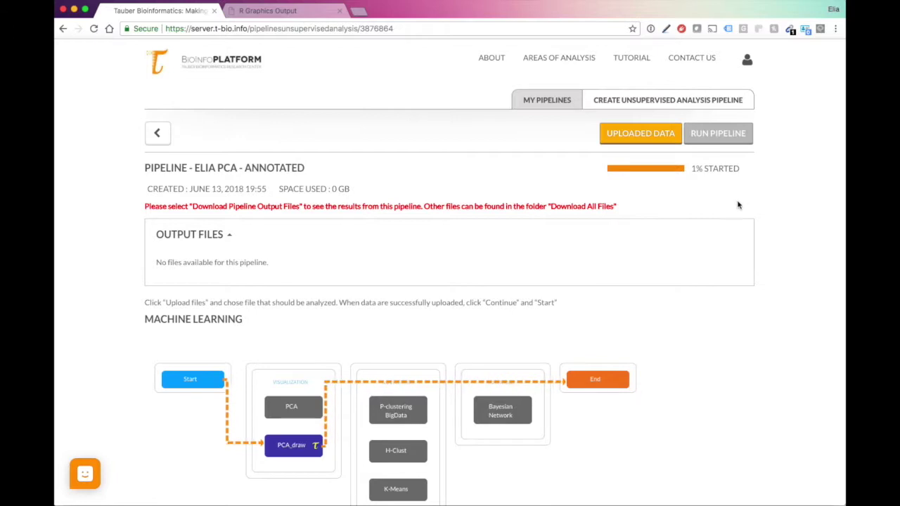
- Open PCA_plots.pdf from the annotated pipeline's output files under My Pipelines
{"action": "left_click", "coordinate": [556, 109]}
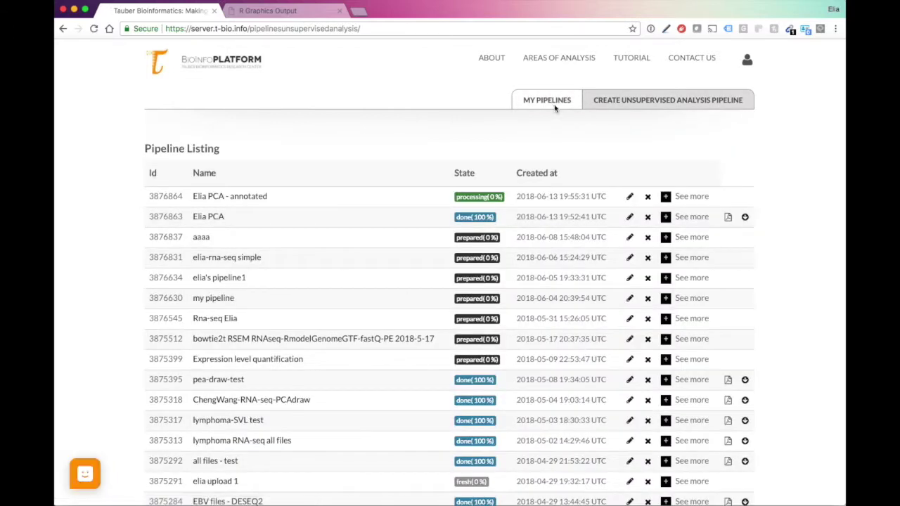
{"action": "left_click", "coordinate": [252, 197]}
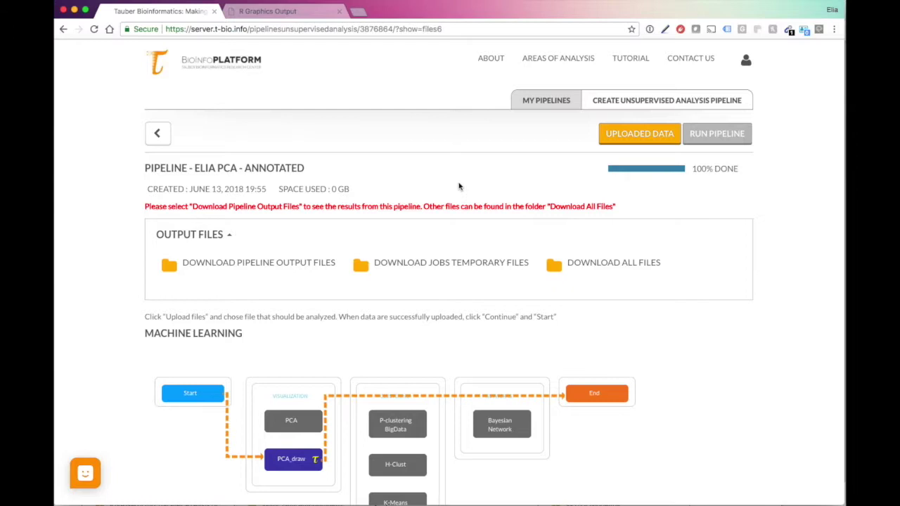
{"action": "left_click", "coordinate": [222, 266]}
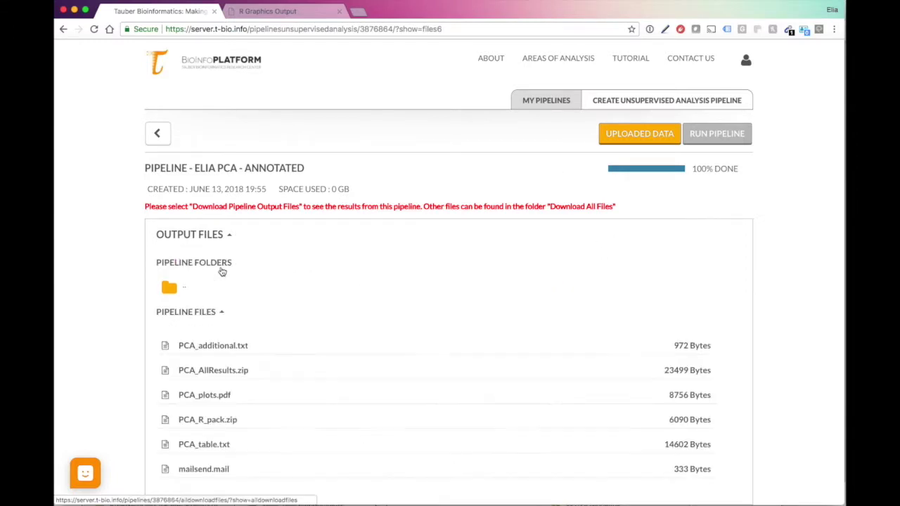
{"action": "scroll", "coordinate": [333, 277], "scroll_direction": "down", "scroll_amount": 2}
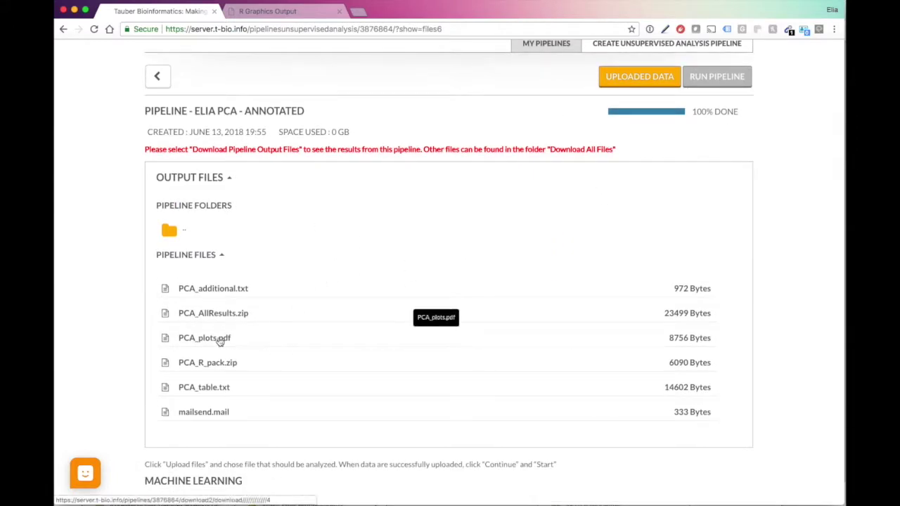
{"action": "left_click", "coordinate": [217, 340]}
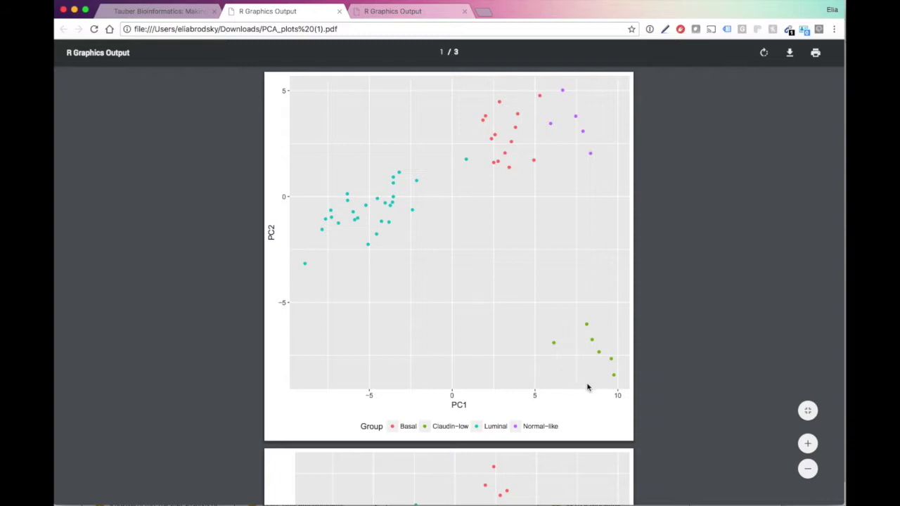
{"action": "scroll", "coordinate": [467, 301], "scroll_direction": "down", "scroll_amount": 5}
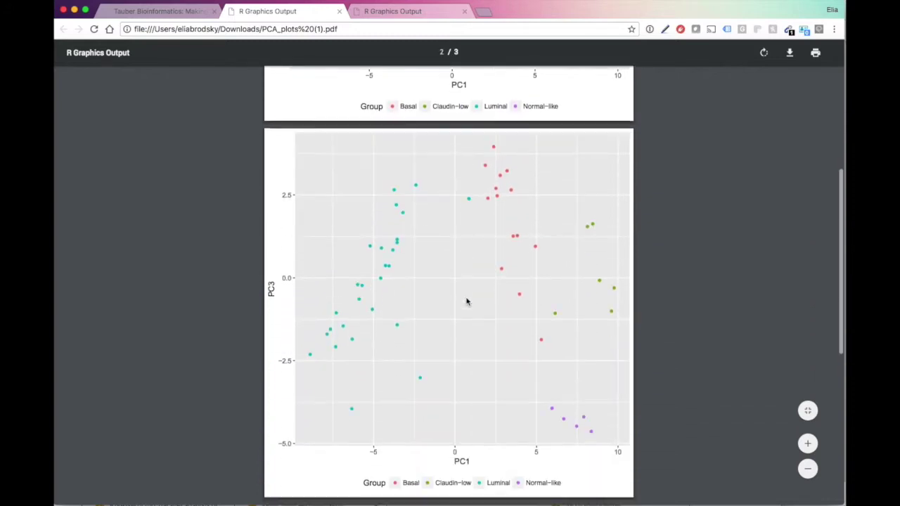
{"action": "scroll", "coordinate": [467, 301], "scroll_direction": "up", "scroll_amount": 5}
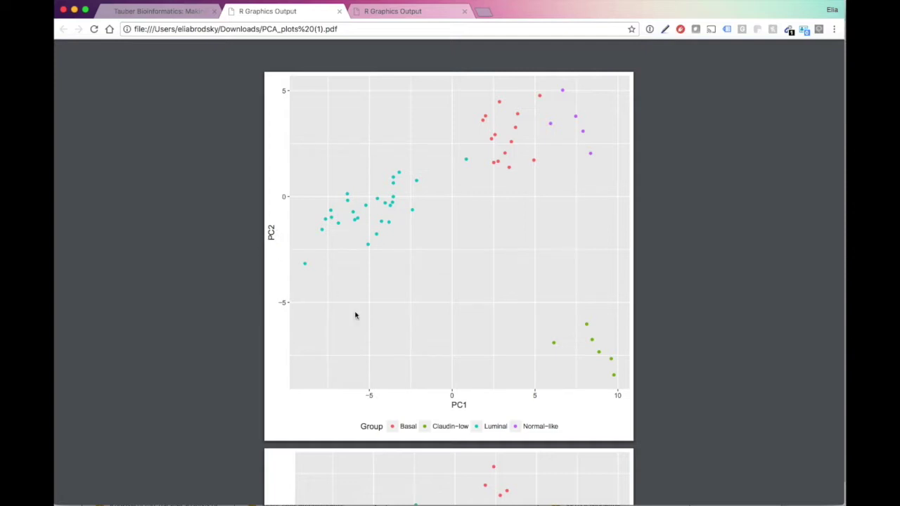
{"action": "scroll", "coordinate": [520, 398], "scroll_direction": "down", "scroll_amount": 10}
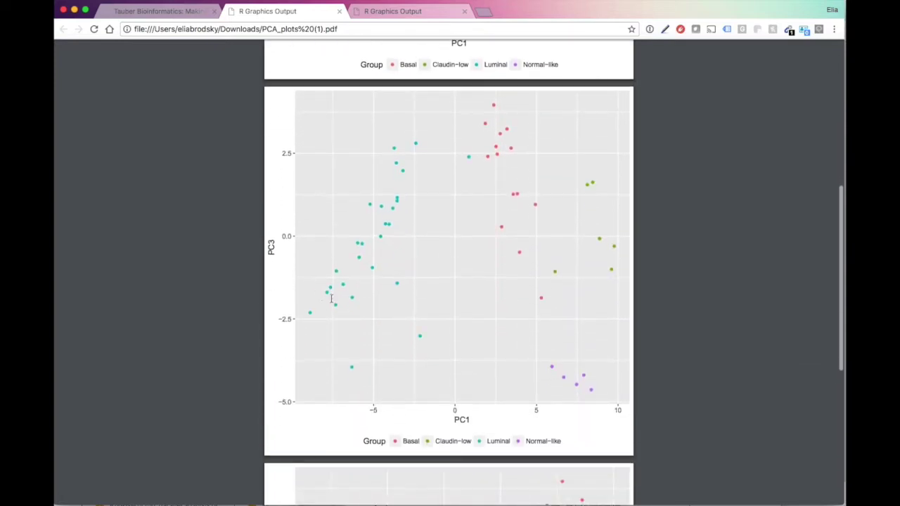
{"action": "scroll", "coordinate": [488, 412], "scroll_direction": "down", "scroll_amount": 9}
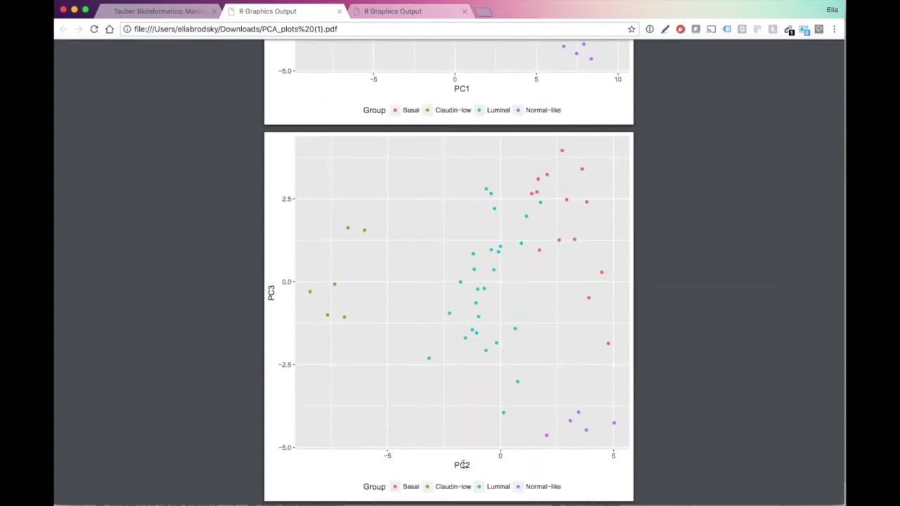
{"action": "scroll", "coordinate": [463, 465], "scroll_direction": "up", "scroll_amount": 20}
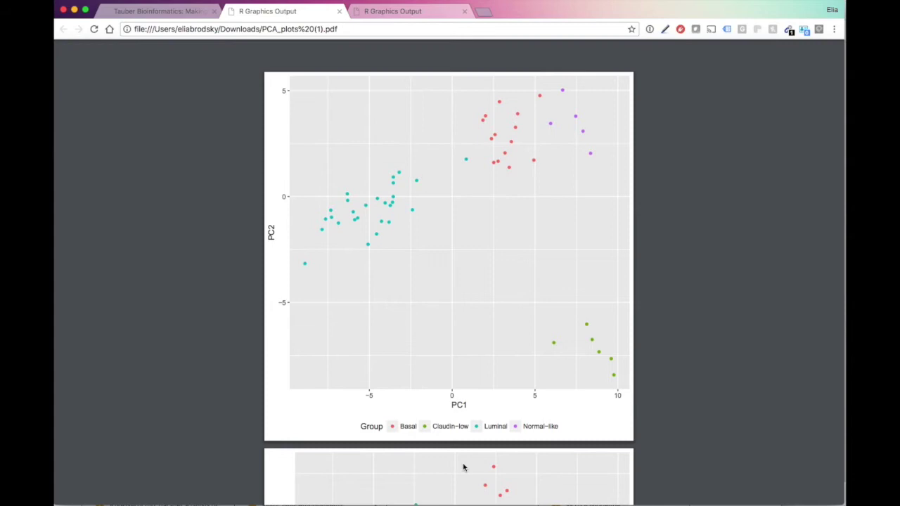
- Open PCA_additional.txt in TextEdit, set its window aside, and return to the output files
{"action": "left_click", "coordinate": [167, 12]}
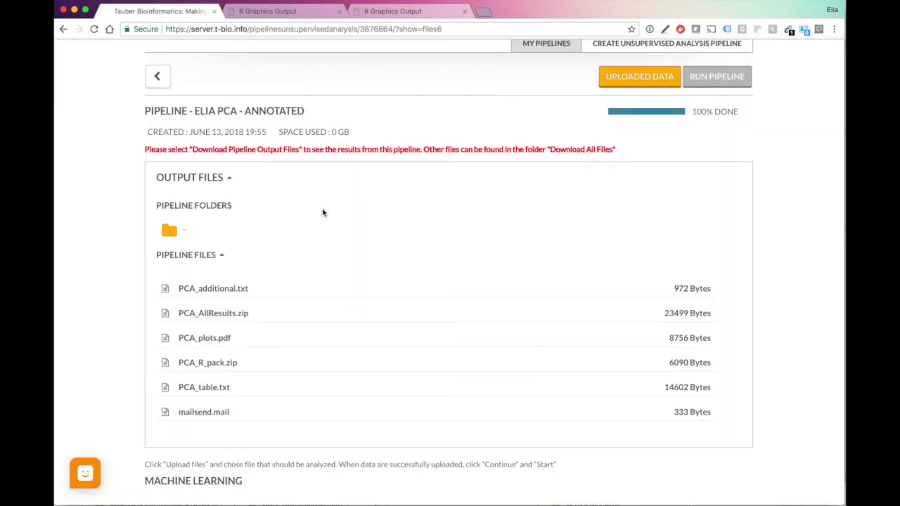
{"action": "scroll", "coordinate": [323, 215], "scroll_direction": "down", "scroll_amount": 2}
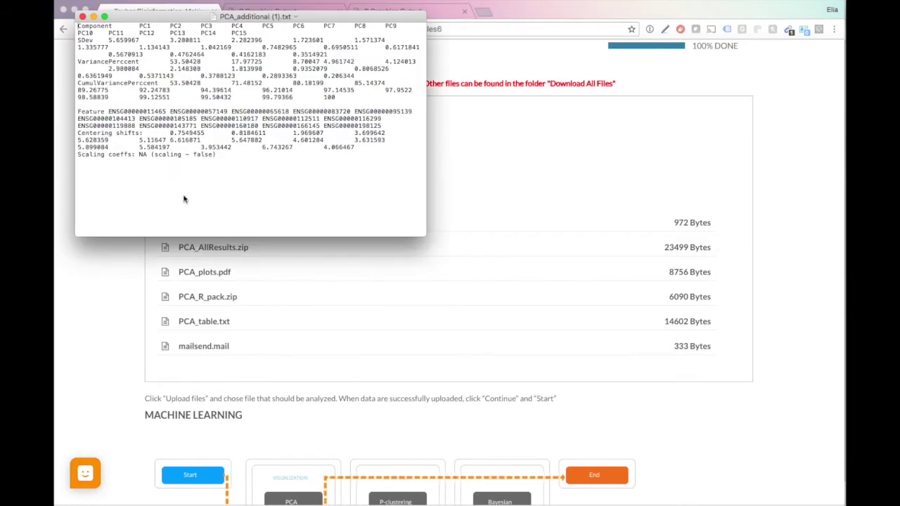
{"action": "left_click_drag", "start_coordinate": [158, 20], "coordinate": [231, 58]}
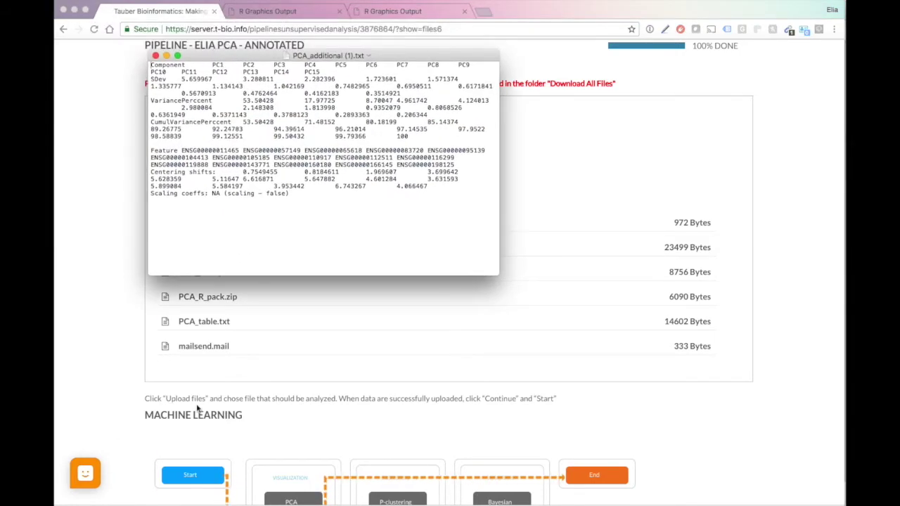
{"action": "left_click", "coordinate": [602, 189]}
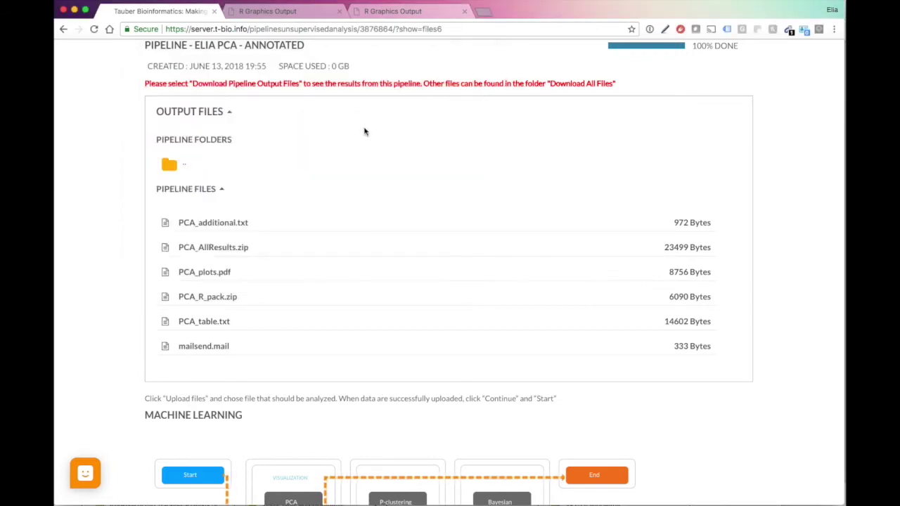
- Download and unzip PCA_R_pack.zip, preview the PCA_std.R script, then return to Chrome
{"action": "left_click", "coordinate": [216, 298]}
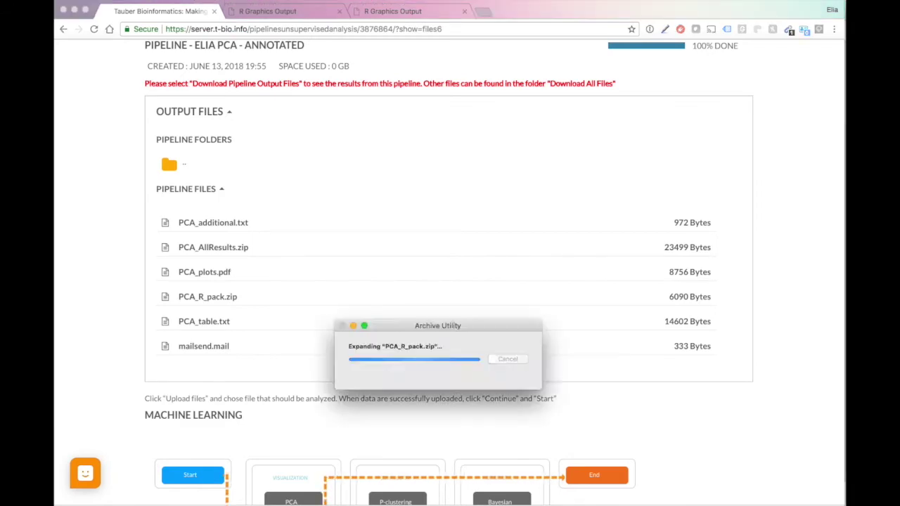
{"action": "left_click_drag", "start_coordinate": [556, 285], "coordinate": [283, 121]}
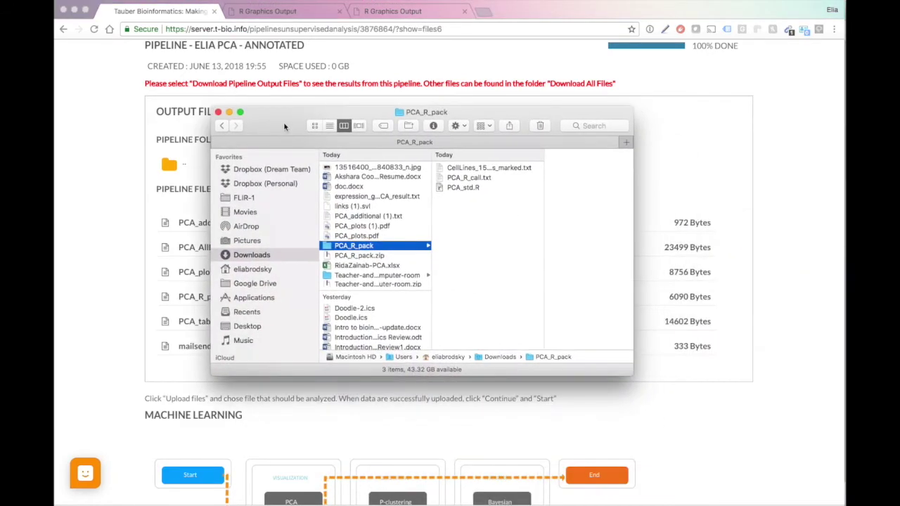
{"action": "left_click", "coordinate": [480, 187]}
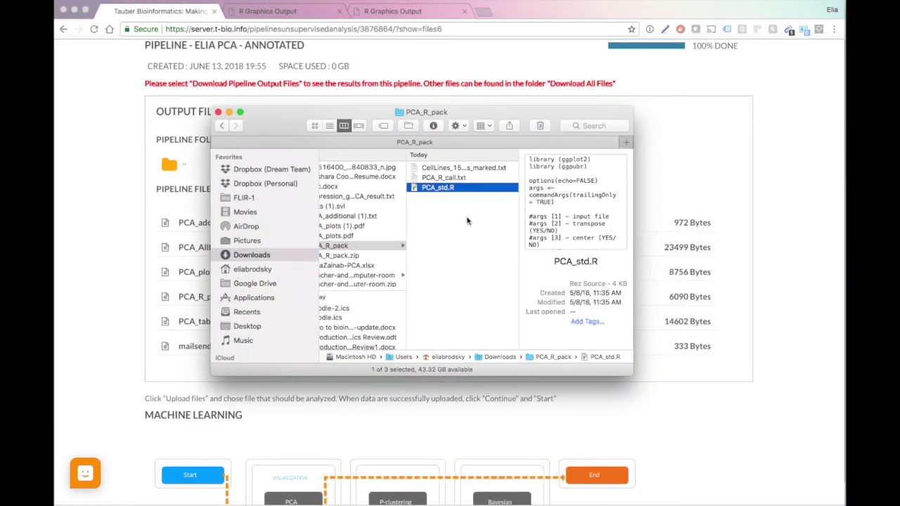
{"action": "key", "text": "space"}
{"action": "scroll", "coordinate": [397, 387], "scroll_direction": "down", "scroll_amount": 10}
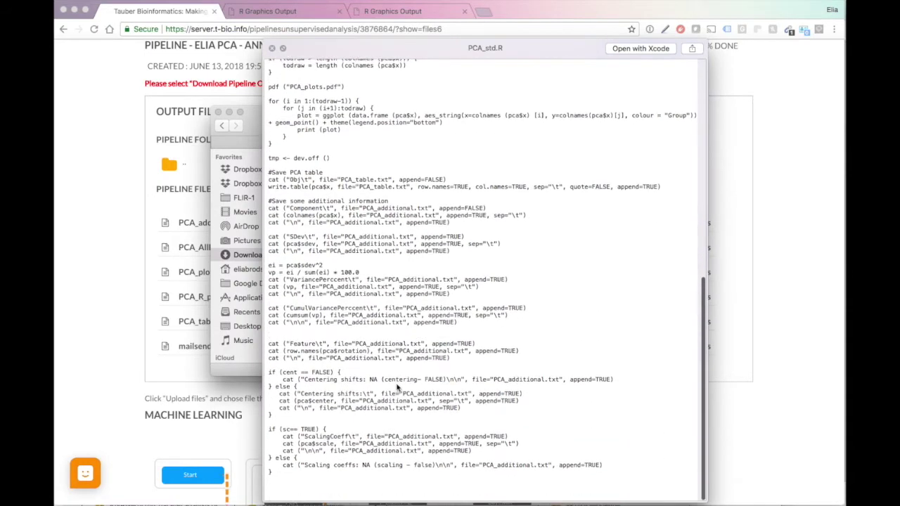
{"action": "scroll", "coordinate": [398, 387], "scroll_direction": "up", "scroll_amount": 15}
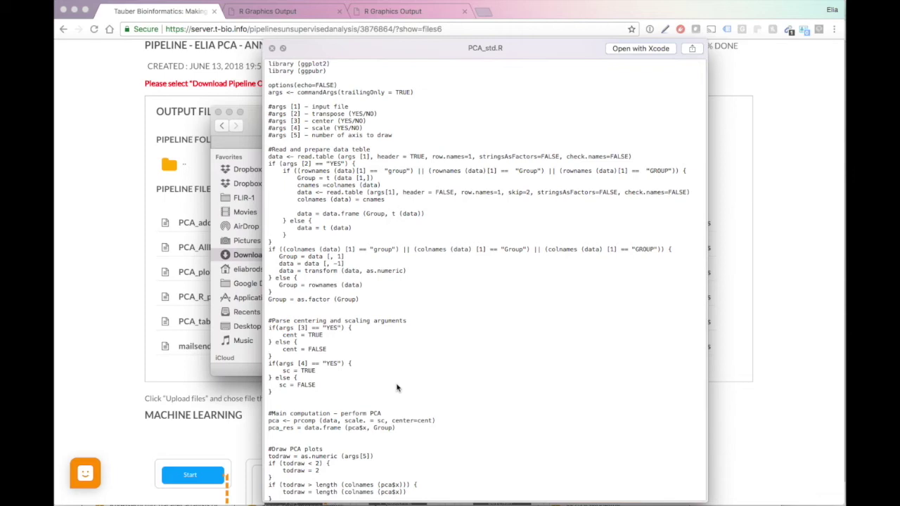
{"action": "key", "text": "space"}
{"action": "left_click", "coordinate": [125, 216]}
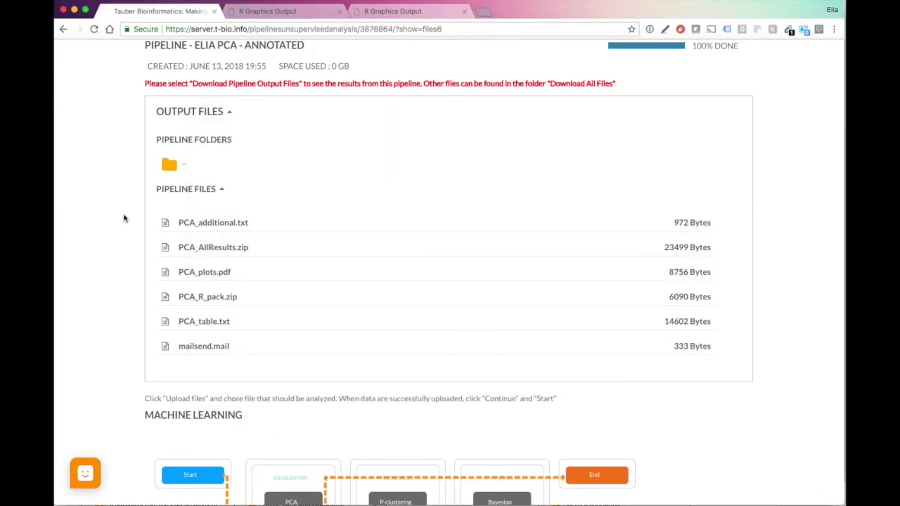